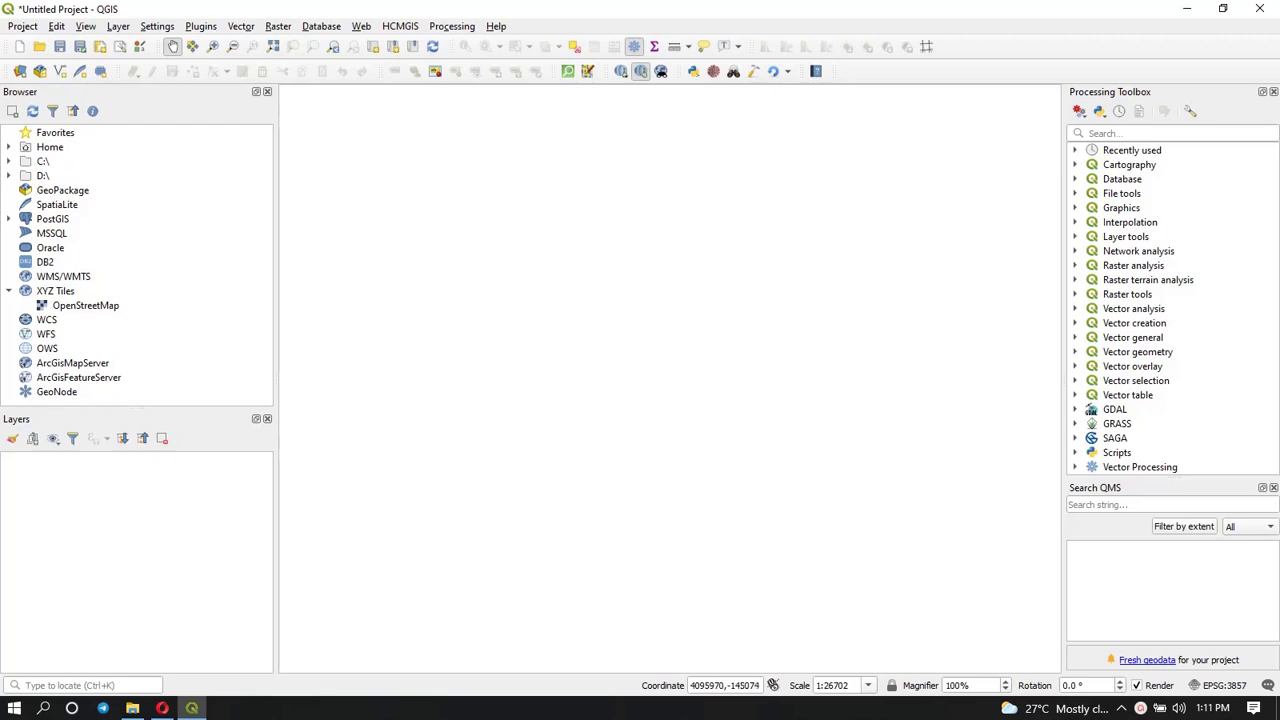
# Step: Search all available plugins for "quickma" in the plugin manager and show the details of QuickMapServices
pyautogui.click(197, 28)
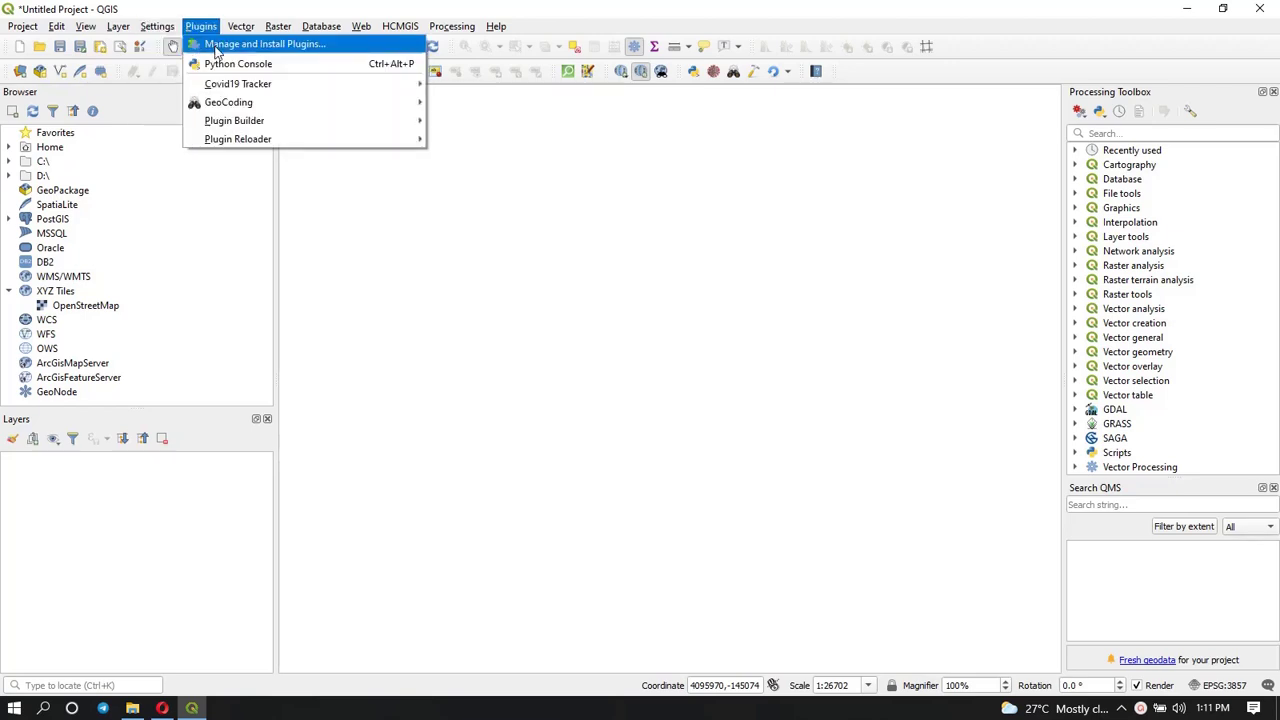
pyautogui.click(210, 46)
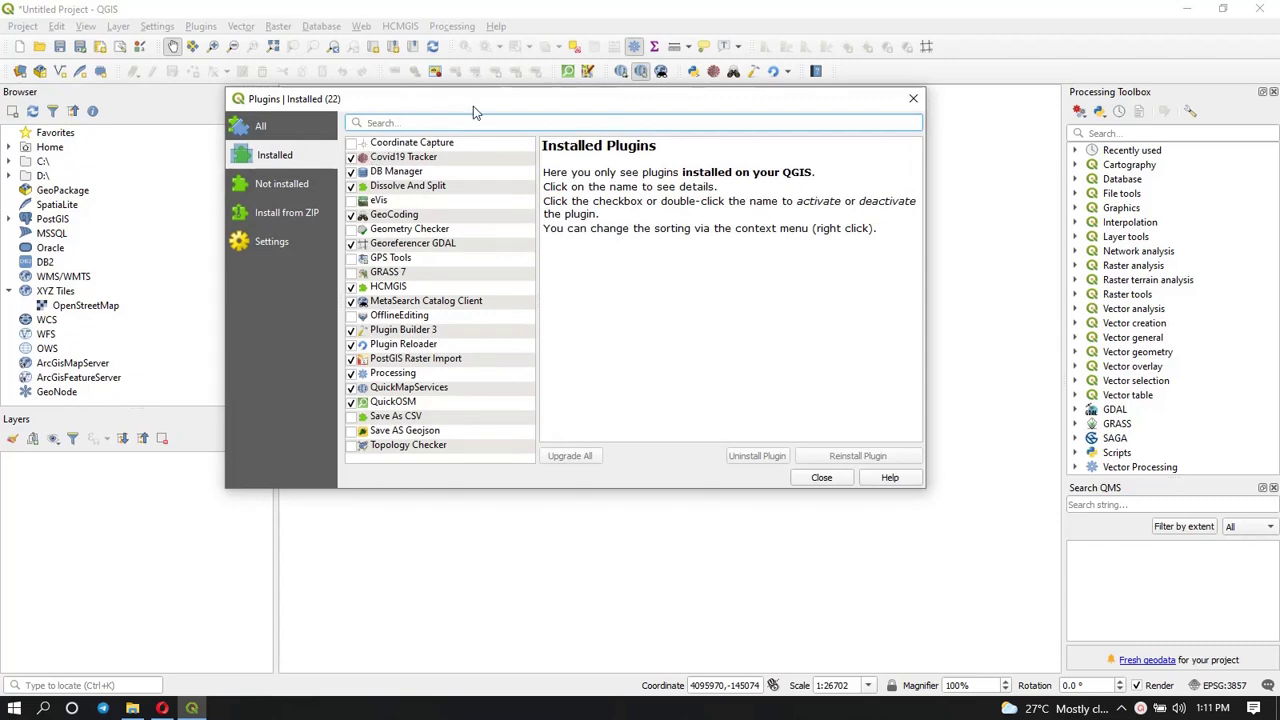
pyautogui.moveTo(476, 96); pyautogui.dragTo(418, 90)
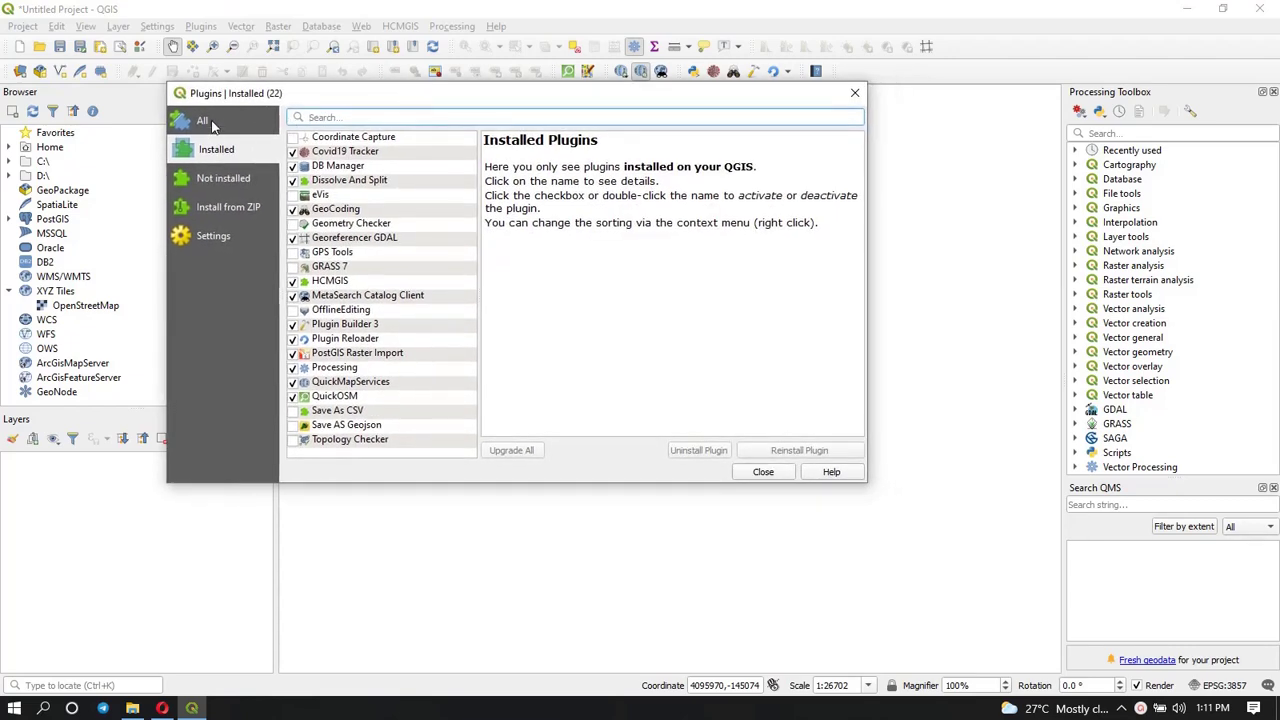
pyautogui.click(210, 122)
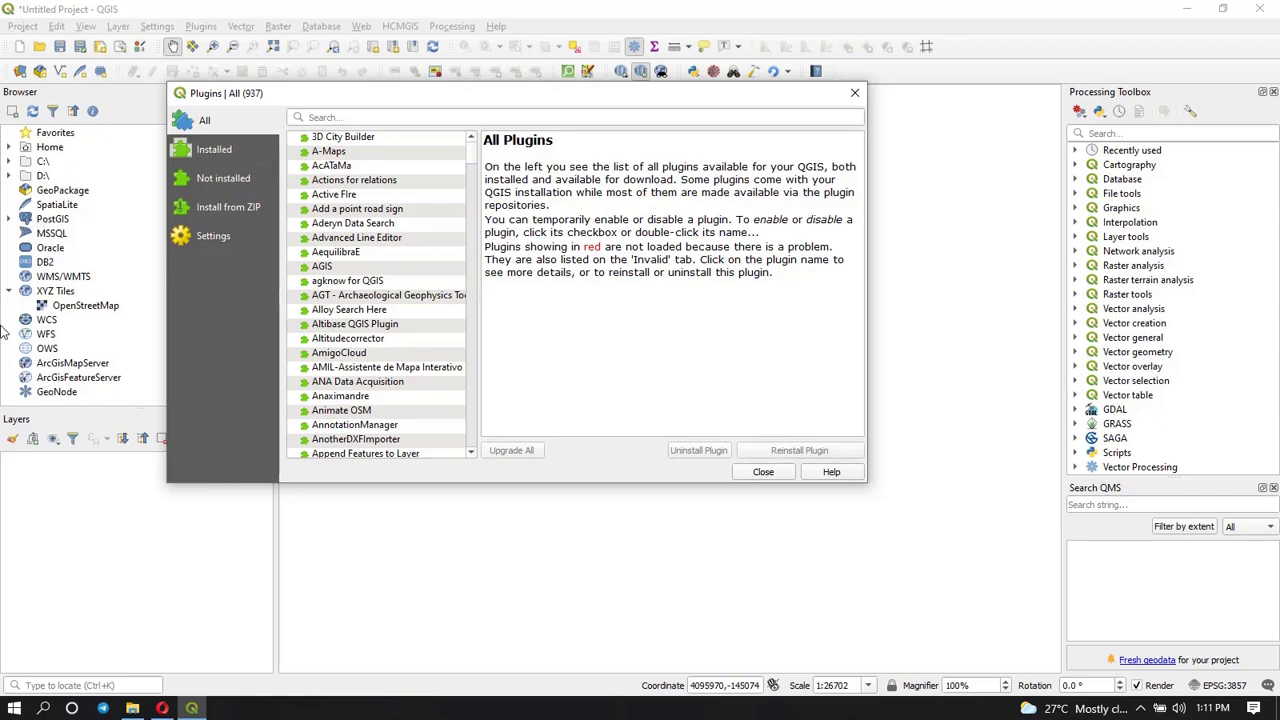
pyautogui.click(348, 118)
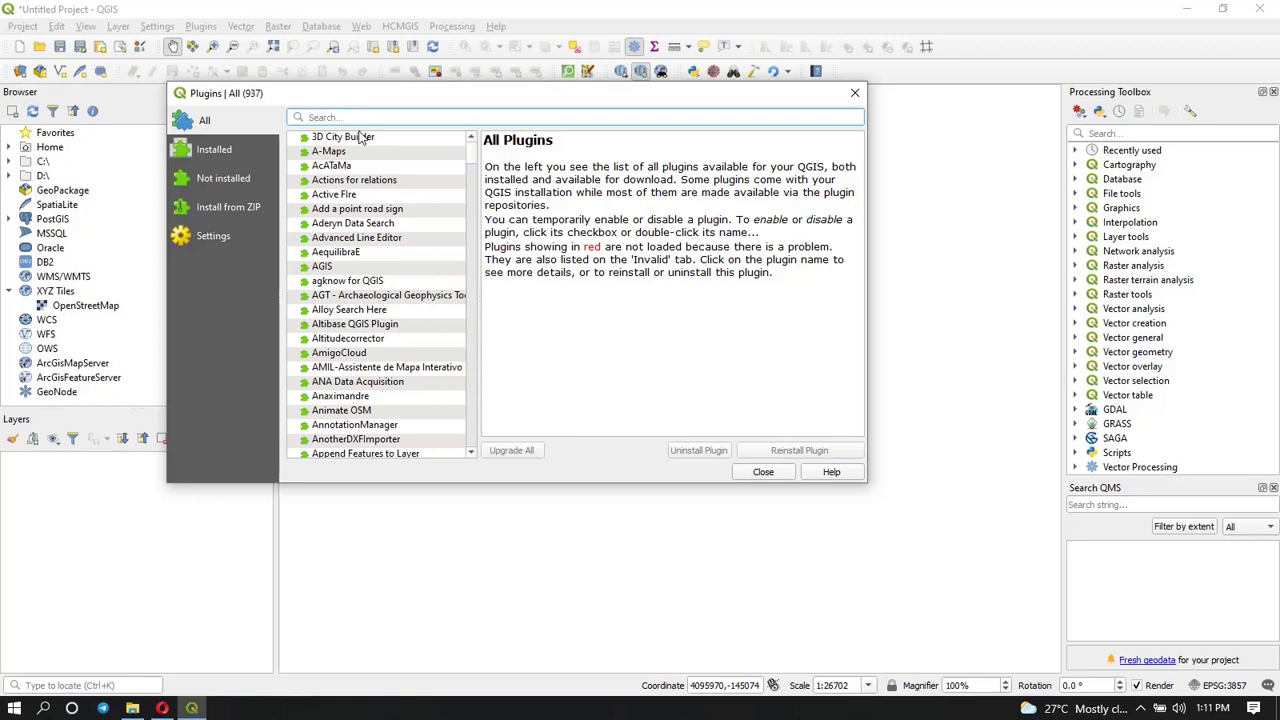
pyautogui.write('quickma')
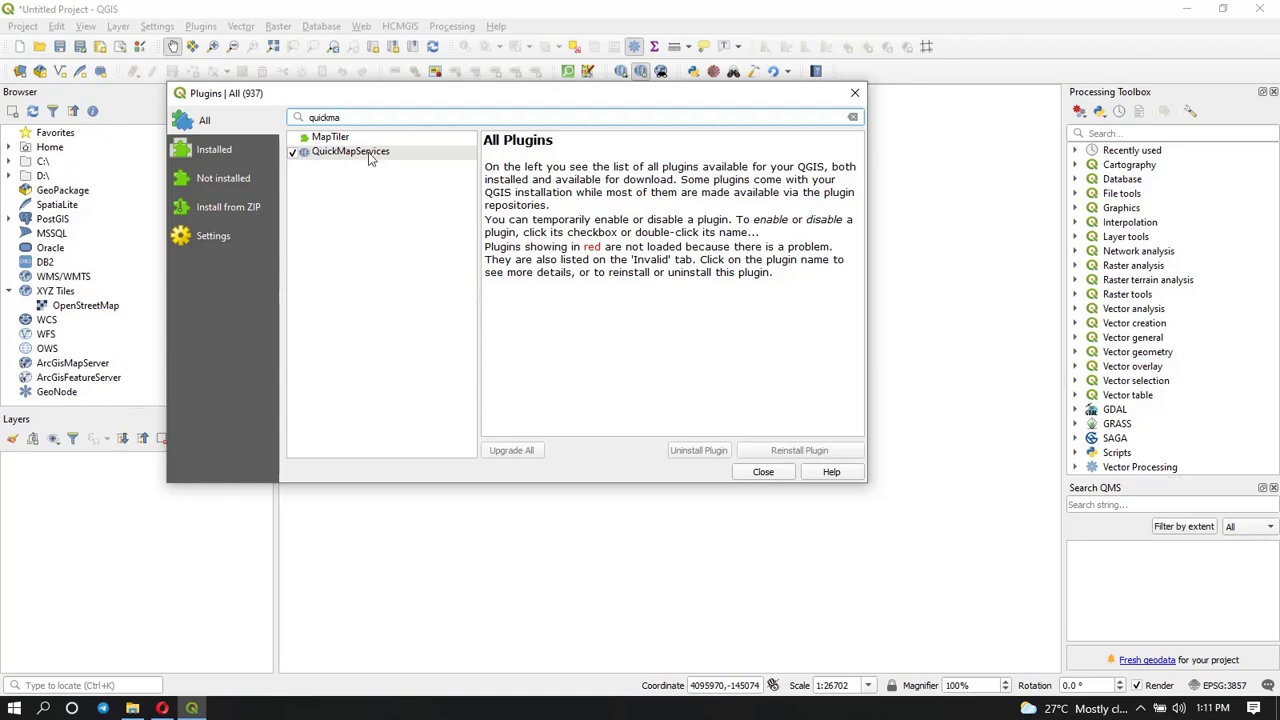
pyautogui.click(372, 154)
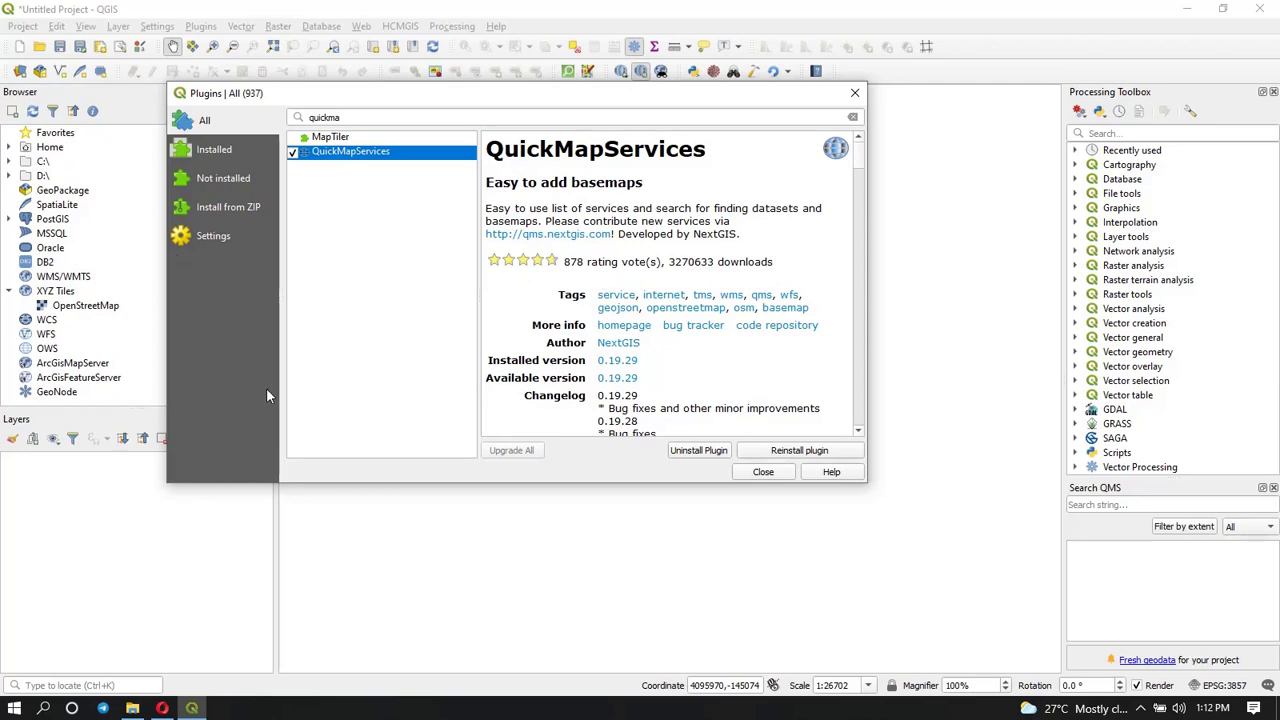
# Step: Search the plugin list for "quickosm" and show the details of the QuickOSM plugin
pyautogui.click(365, 119)
pyautogui.write('l')
pyautogui.press('BackSpace')
pyautogui.press('BackSpace')
pyautogui.press('BackSpace')
pyautogui.press('BackSpace')
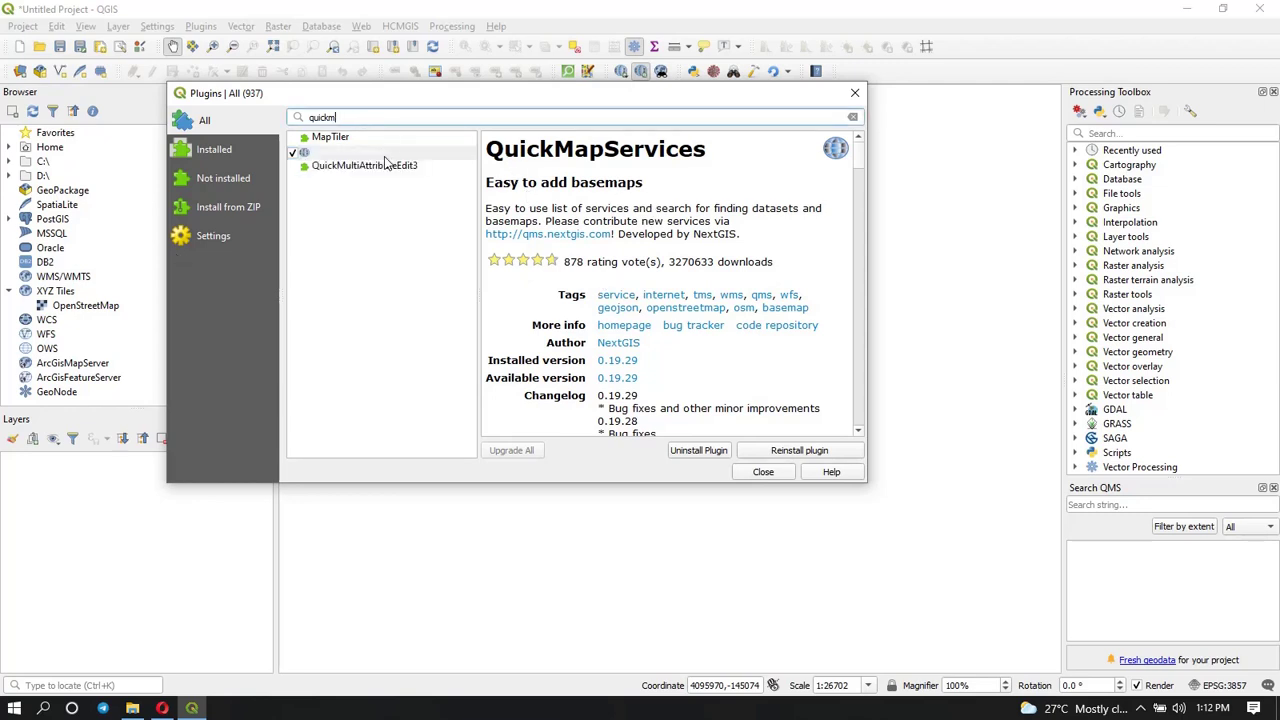
pyautogui.write('kosm')
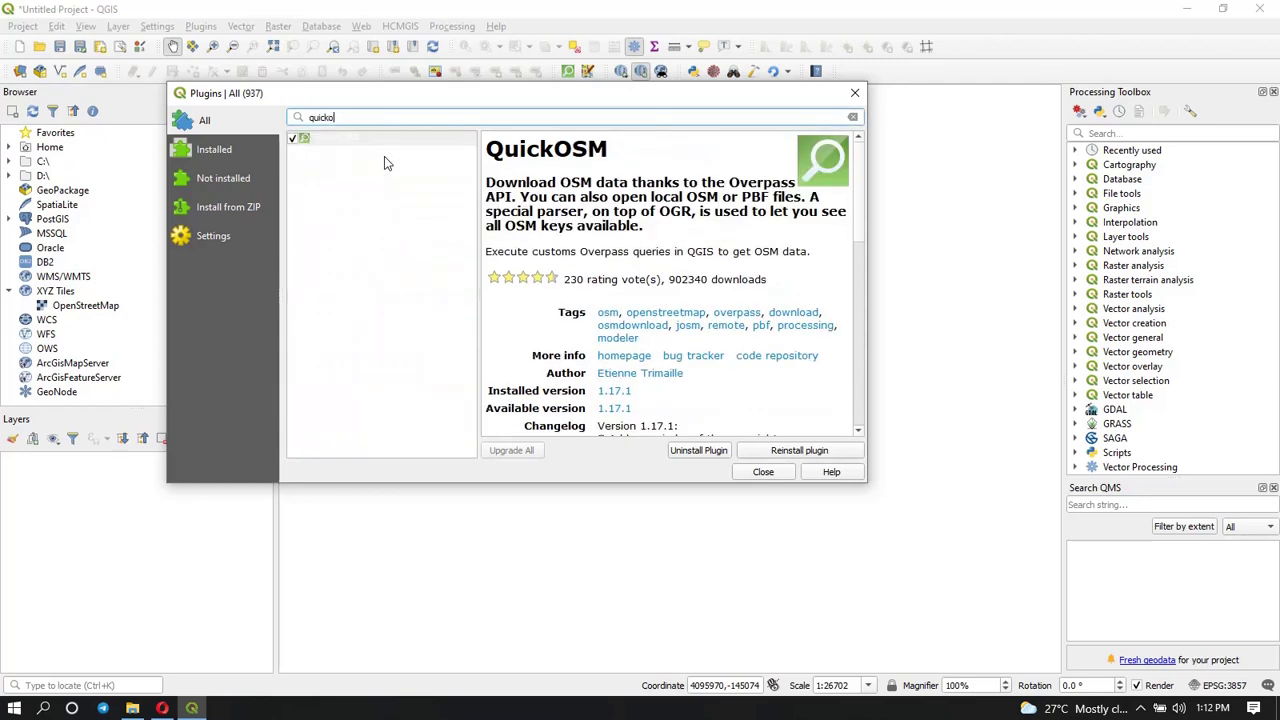
pyautogui.click(331, 143)
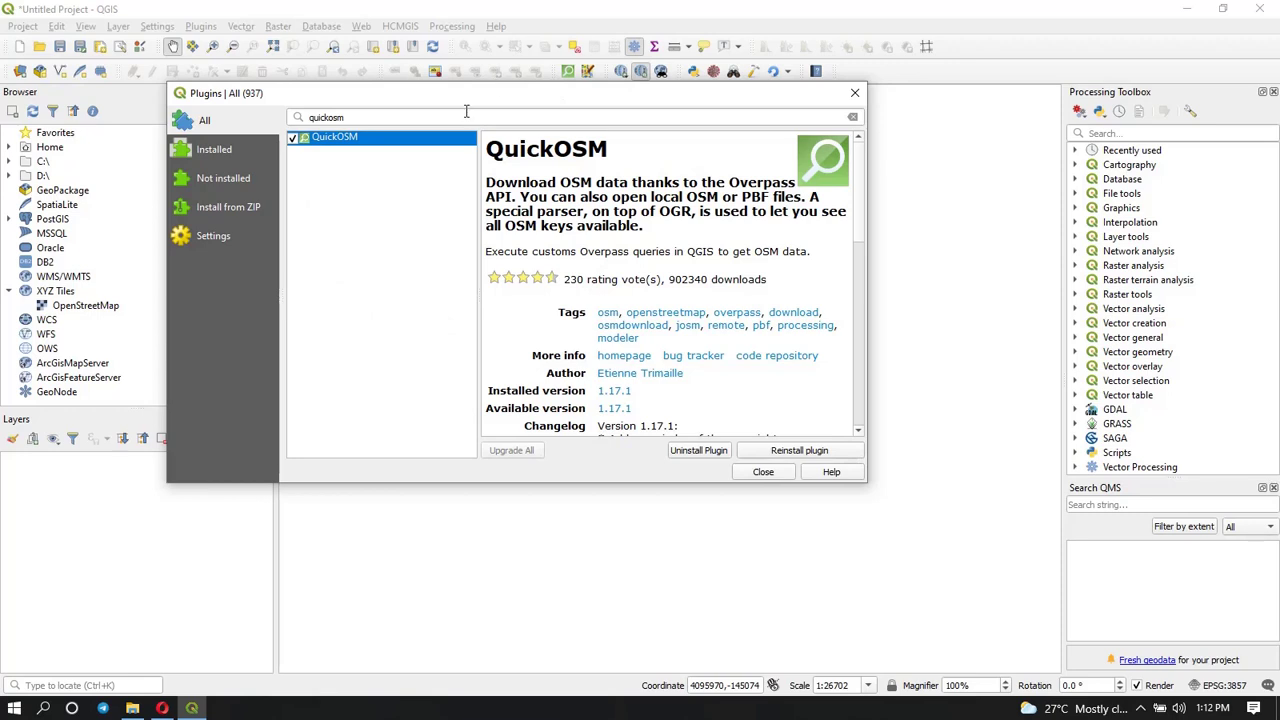
# Step: Check for QuickOSM in the unfiltered list of installed plugins, and close the plugin manager
pyautogui.click(216, 151)
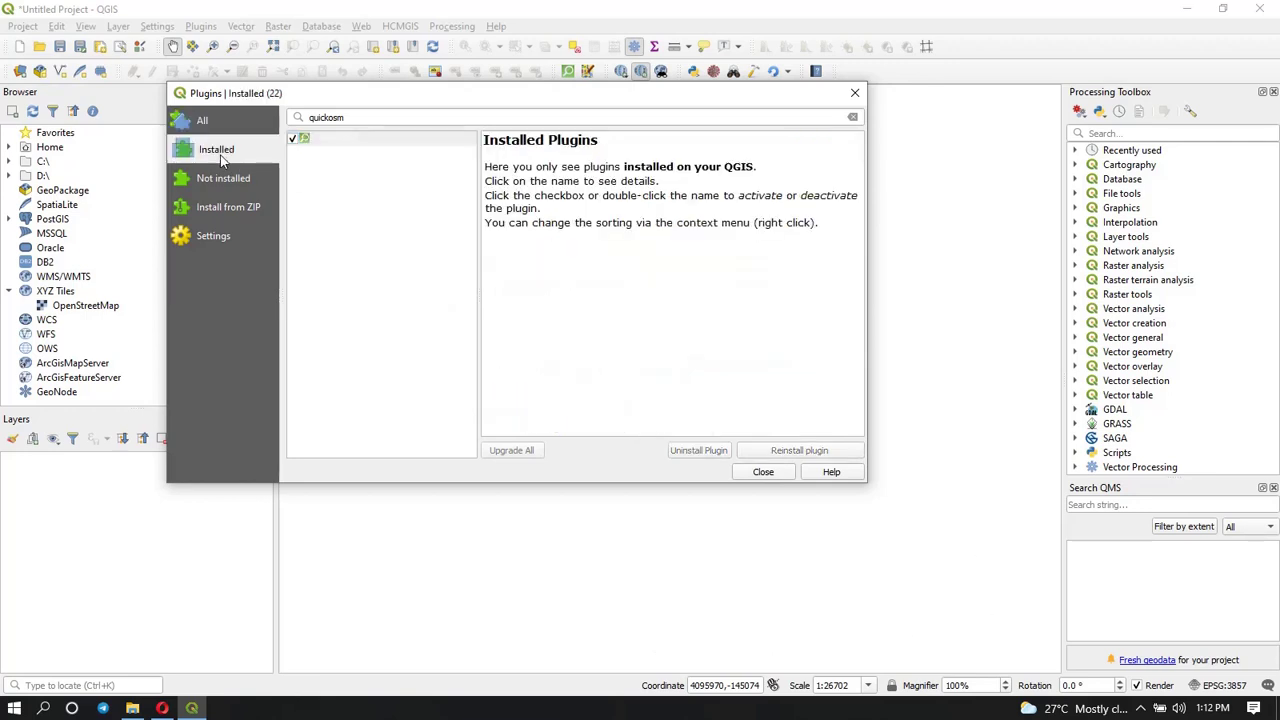
pyautogui.moveTo(380, 117); pyautogui.dragTo(300, 124)
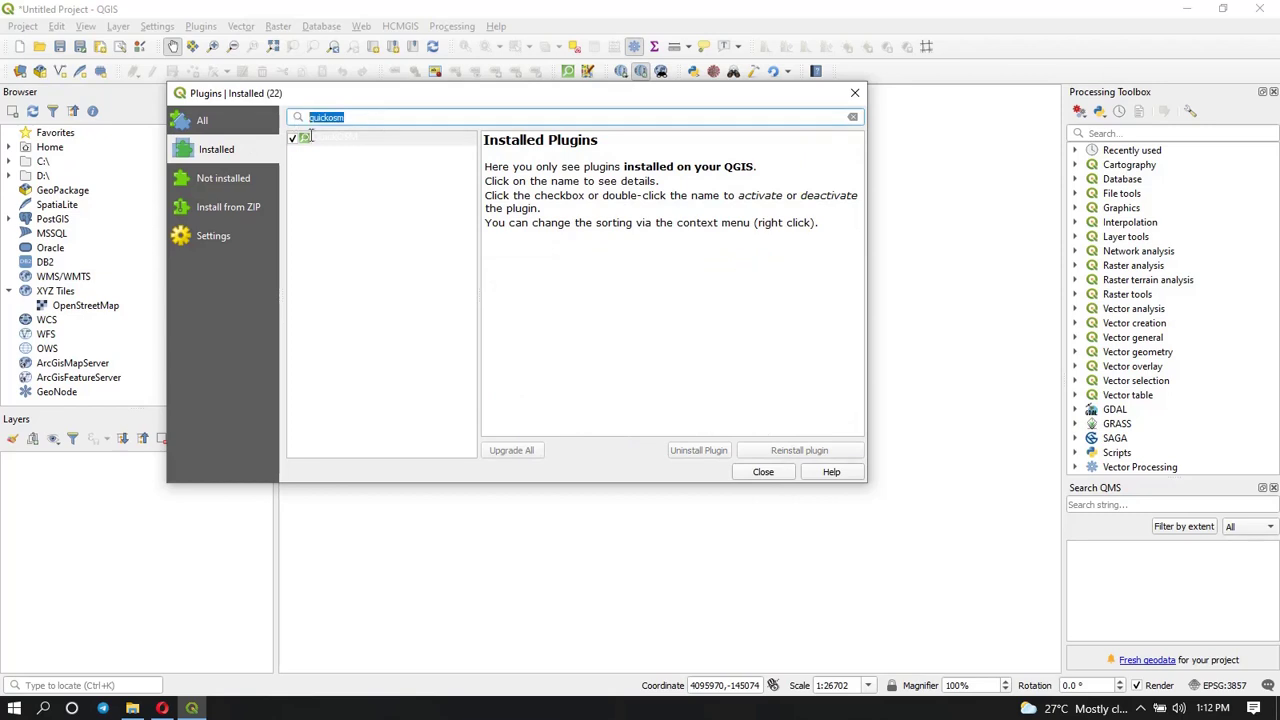
pyautogui.press('BackSpace')
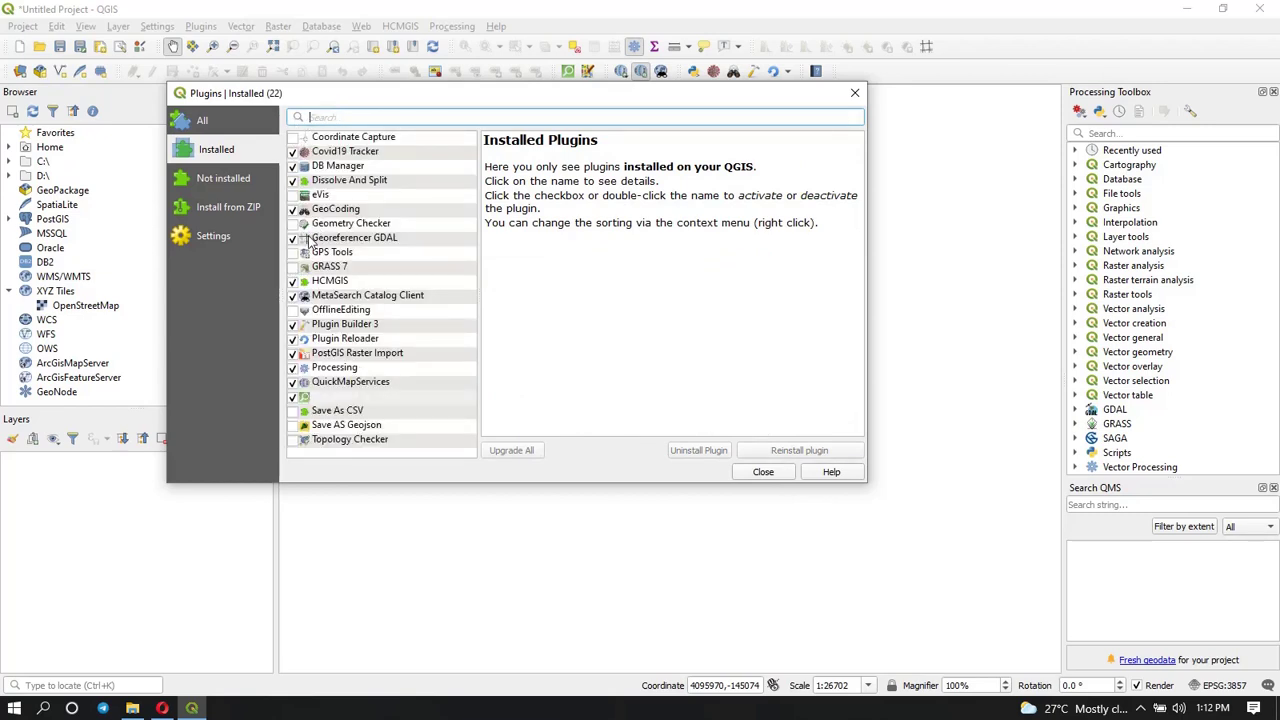
pyautogui.click(348, 400)
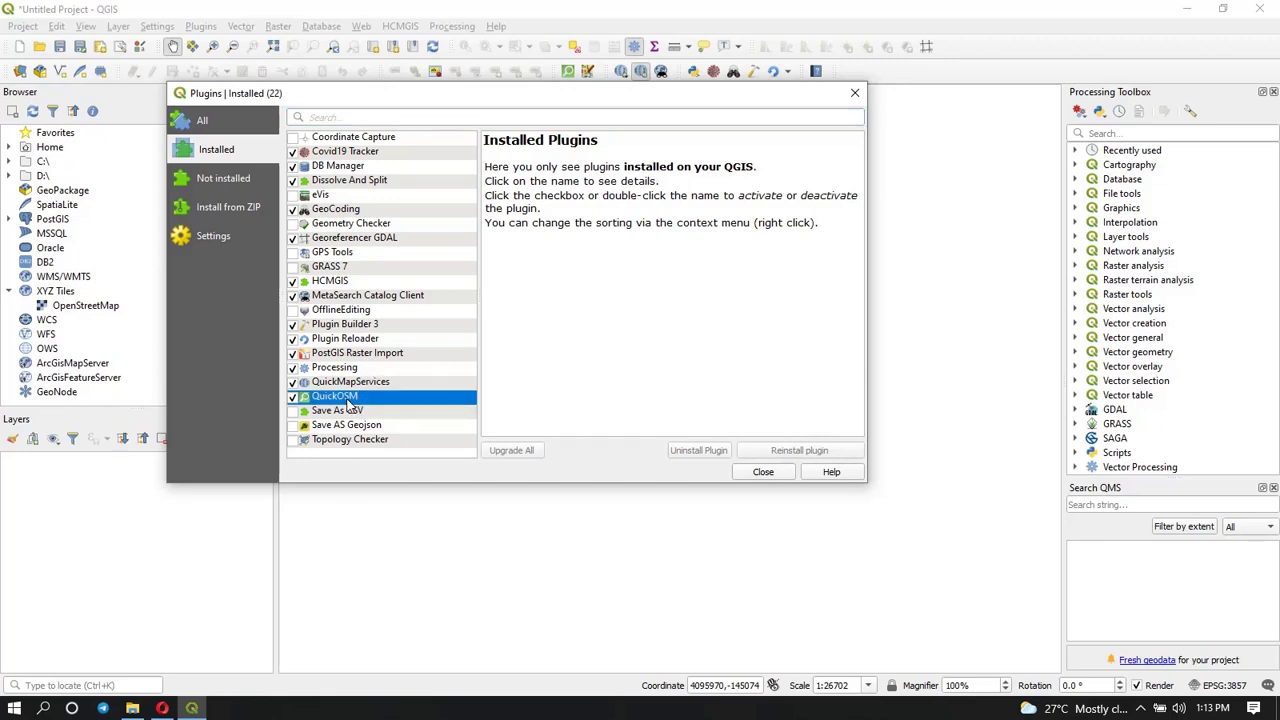
pyautogui.click(856, 95)
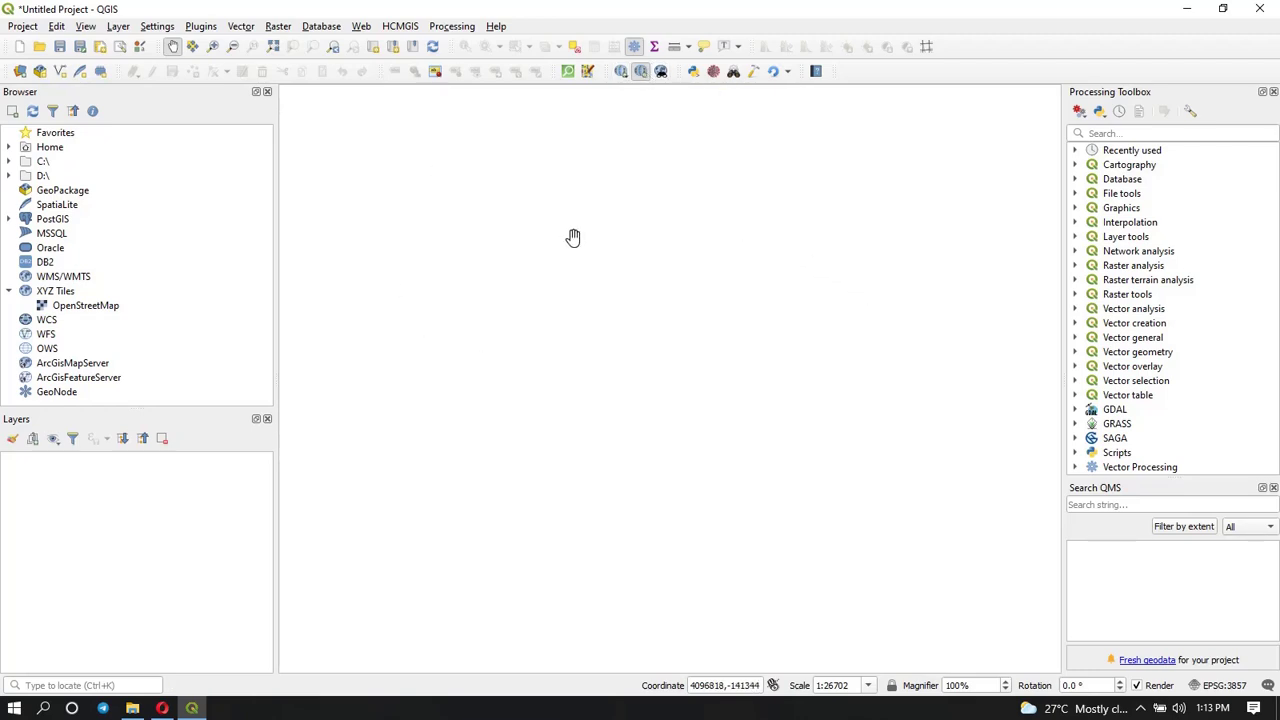
# Step: Add the OSM Standard basemap from QuickMapServices to the project
pyautogui.click(621, 72)
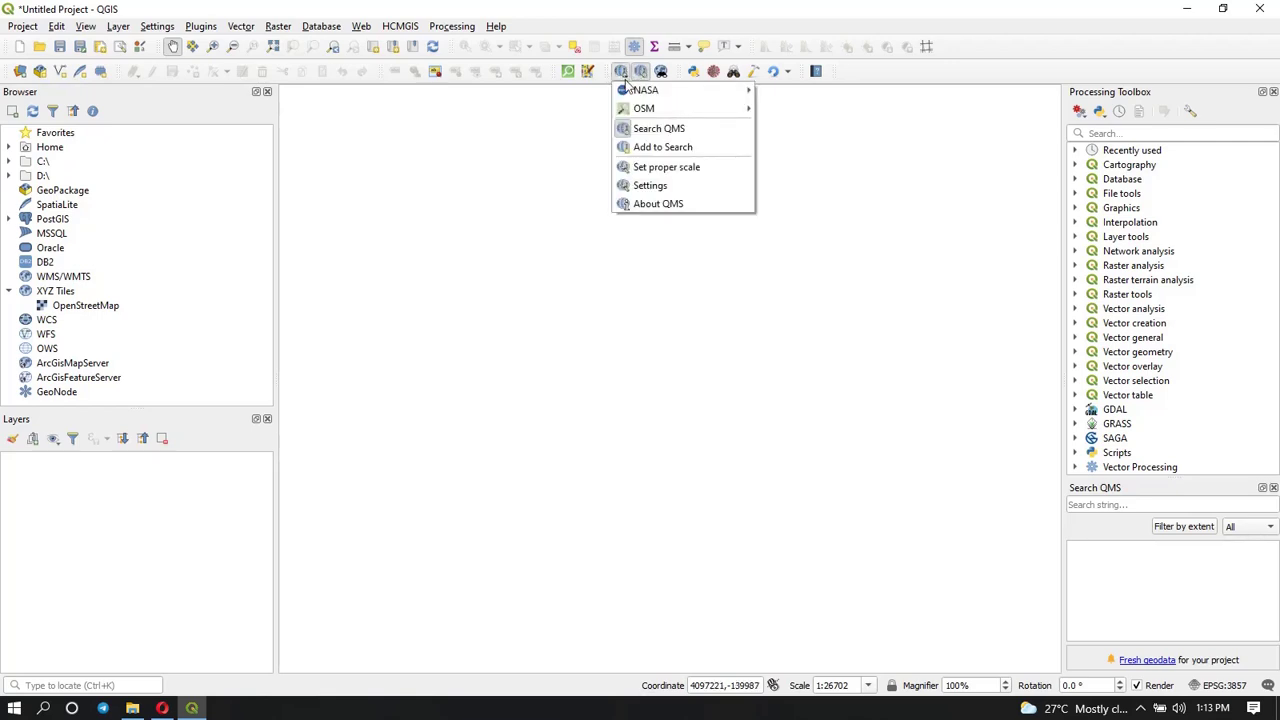
pyautogui.moveTo(676, 112)
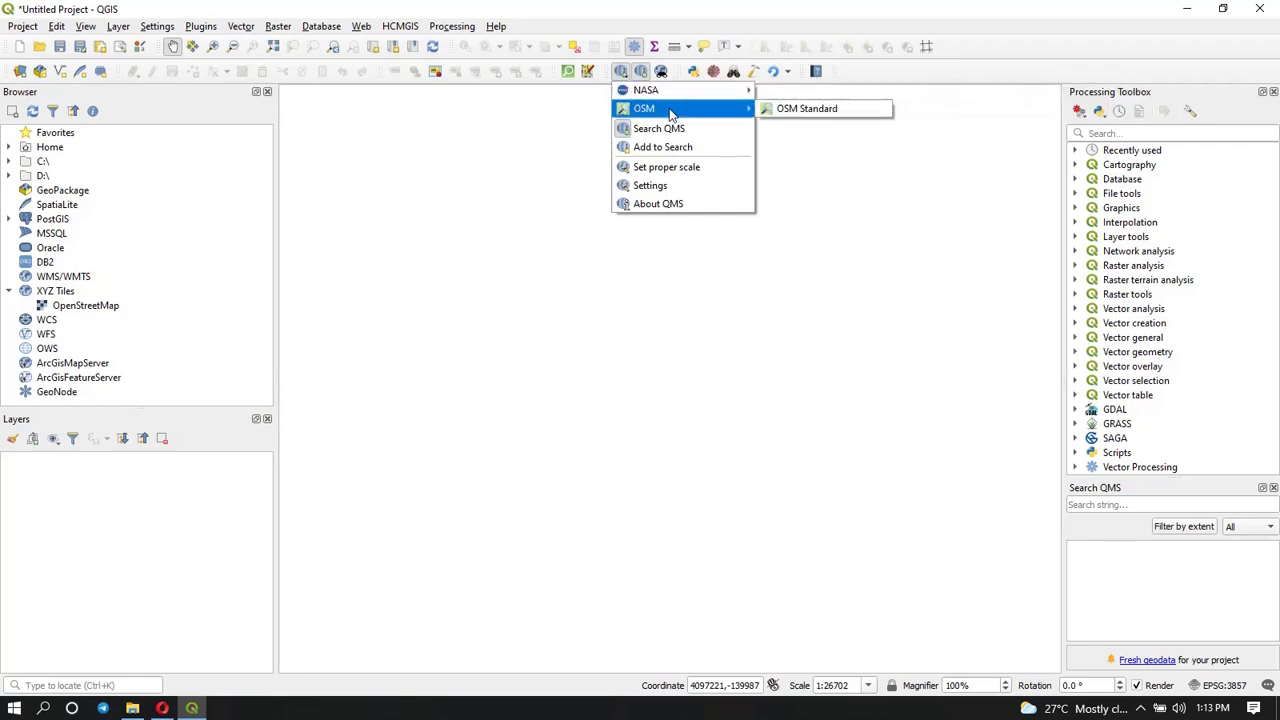
pyautogui.click(806, 109)
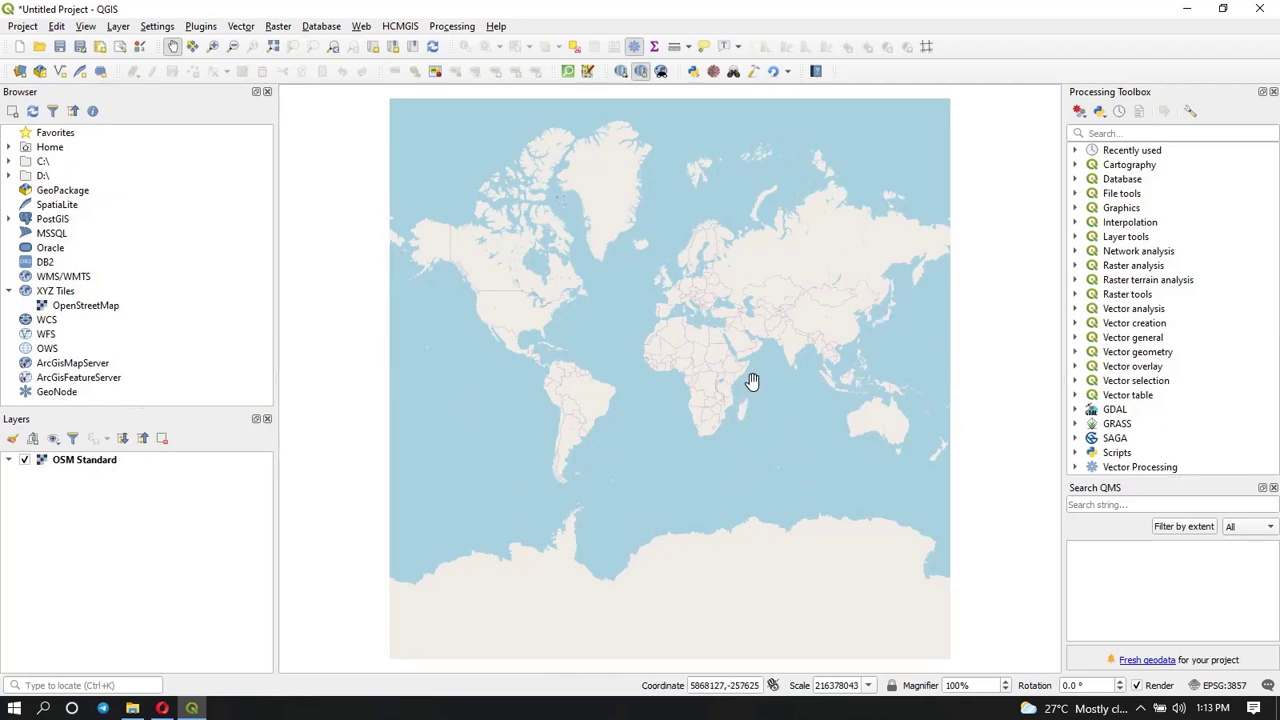
pyautogui.scroll(1, 733, 381)
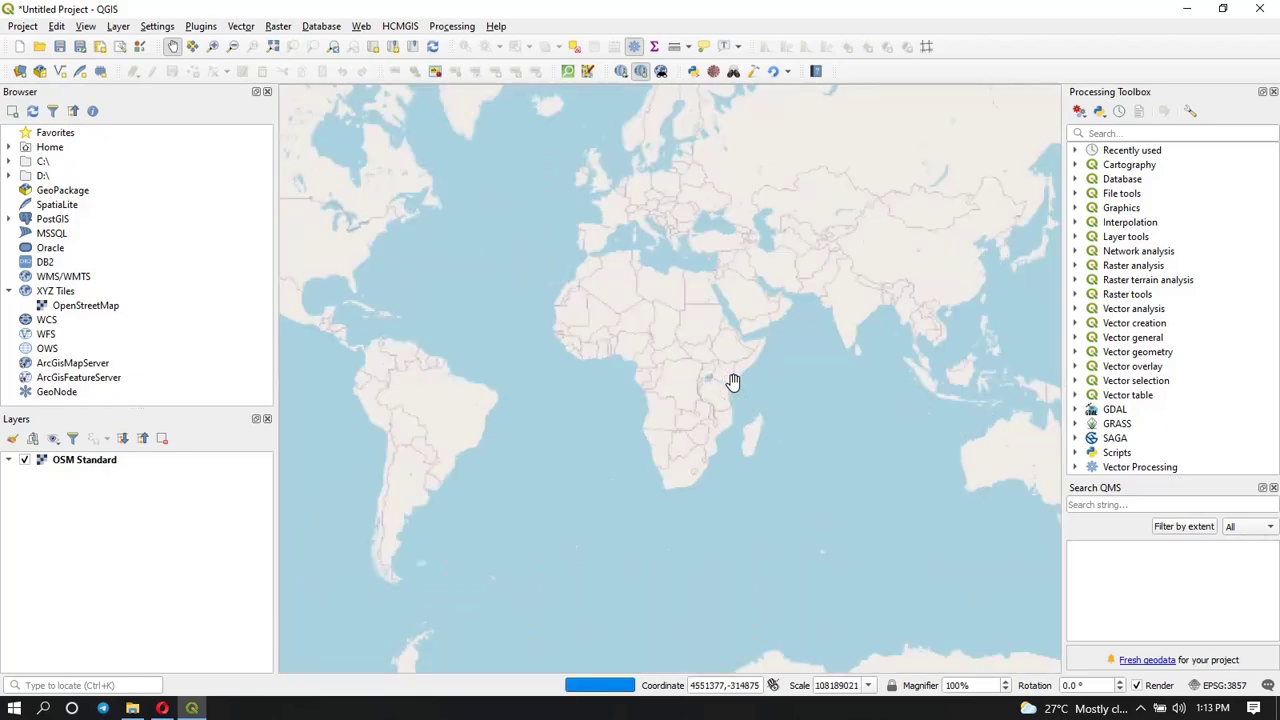
pyautogui.scroll(3, 733, 381)
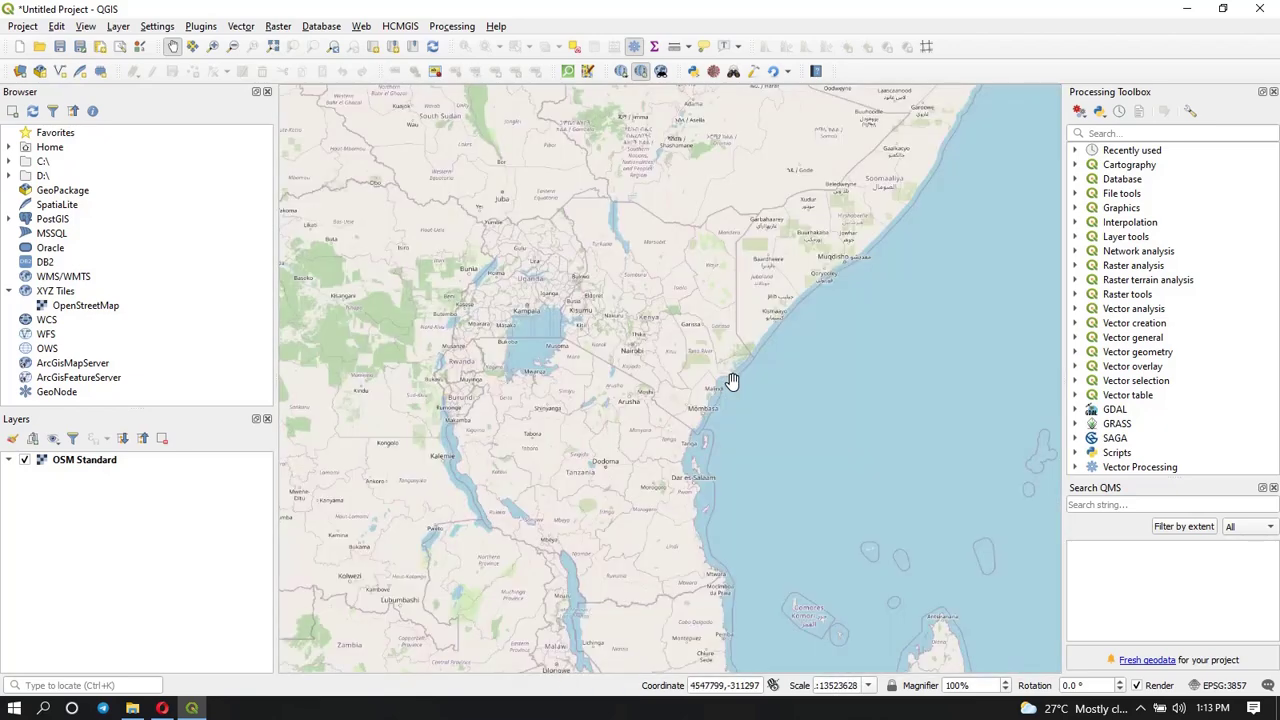
pyautogui.scroll(1, 679, 324)
pyautogui.moveTo(634, 307); pyautogui.dragTo(619, 414)
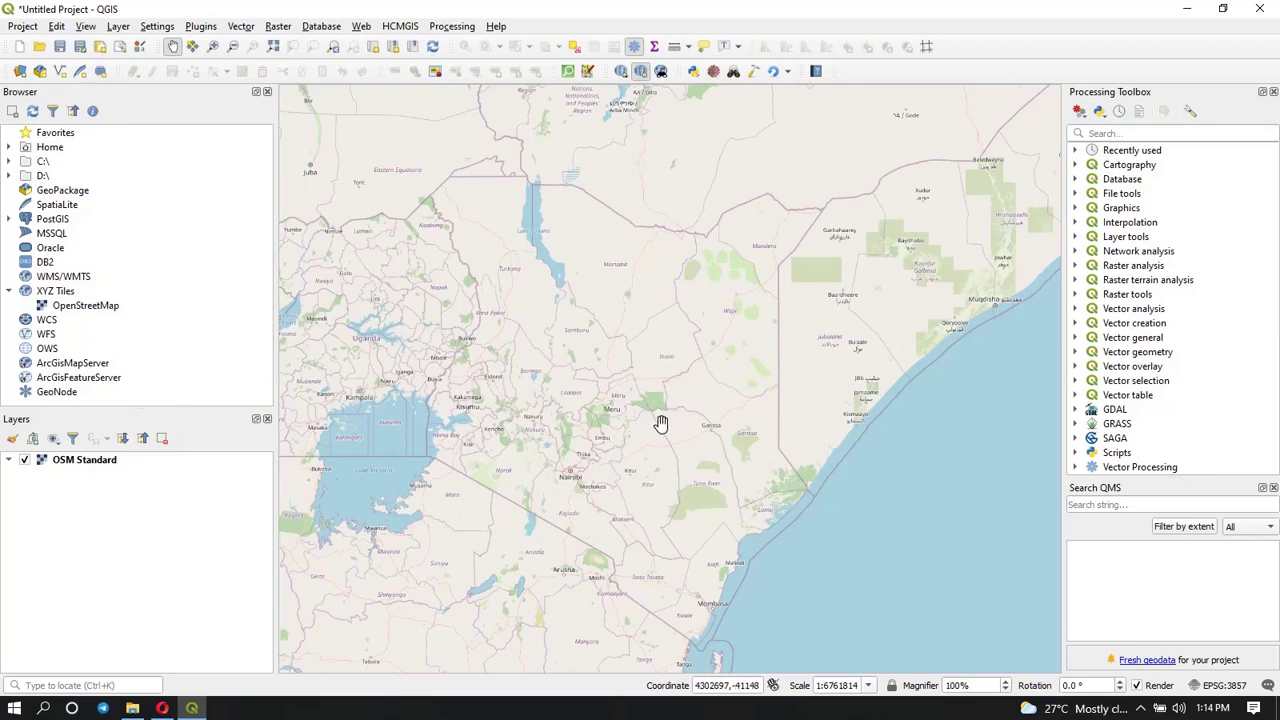
# Step: Start a QuickOSM quick query and set its key to building
pyautogui.click(567, 72)
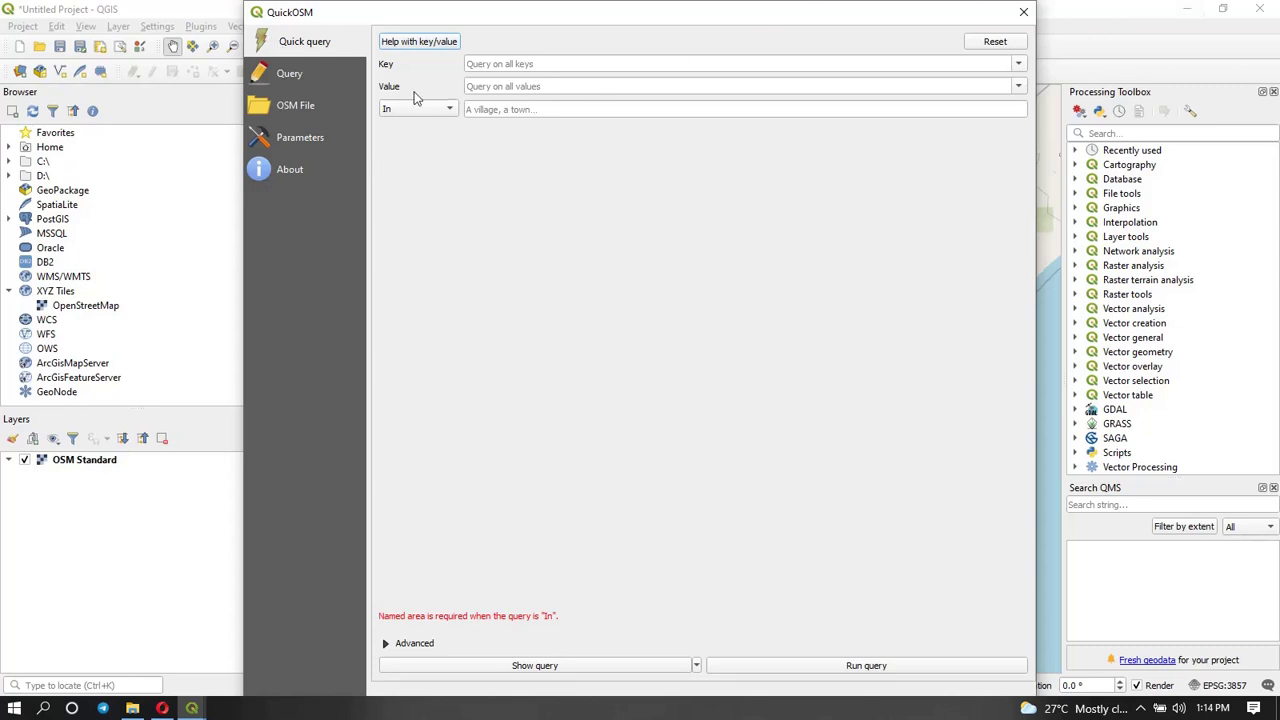
pyautogui.click(1018, 67)
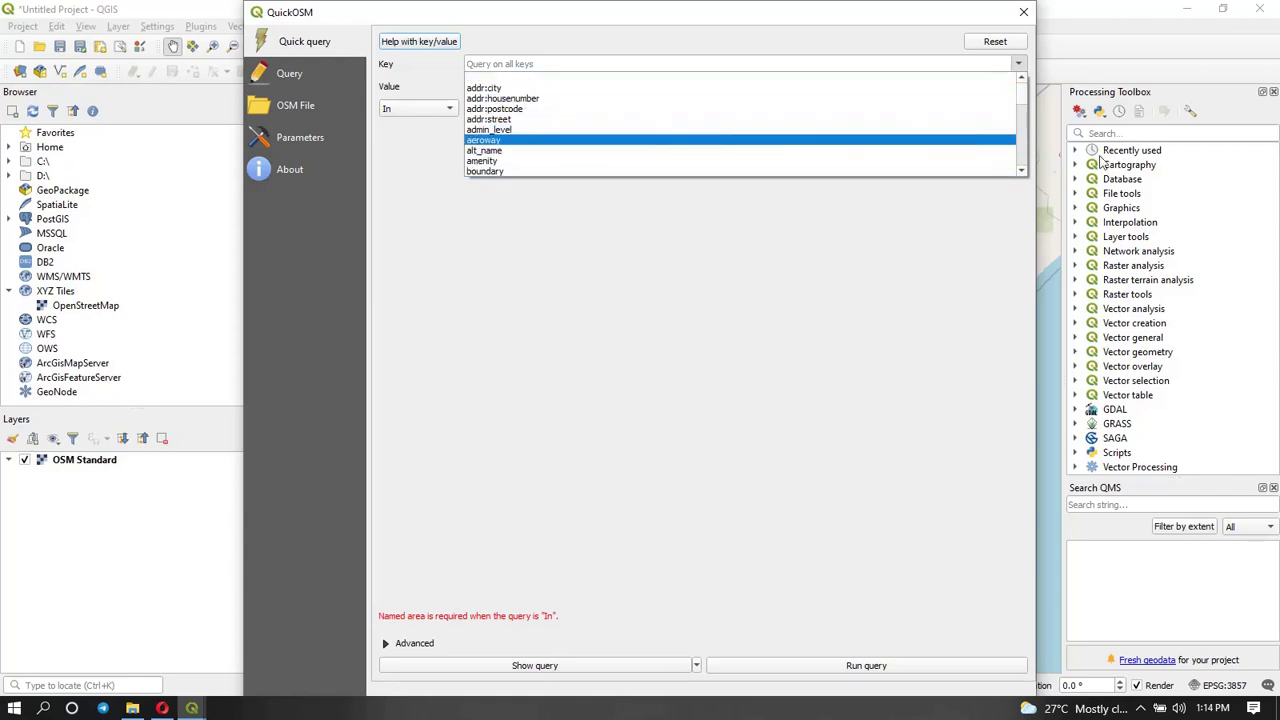
pyautogui.click(1021, 171)
pyautogui.click(1021, 171)
pyautogui.click(1021, 171)
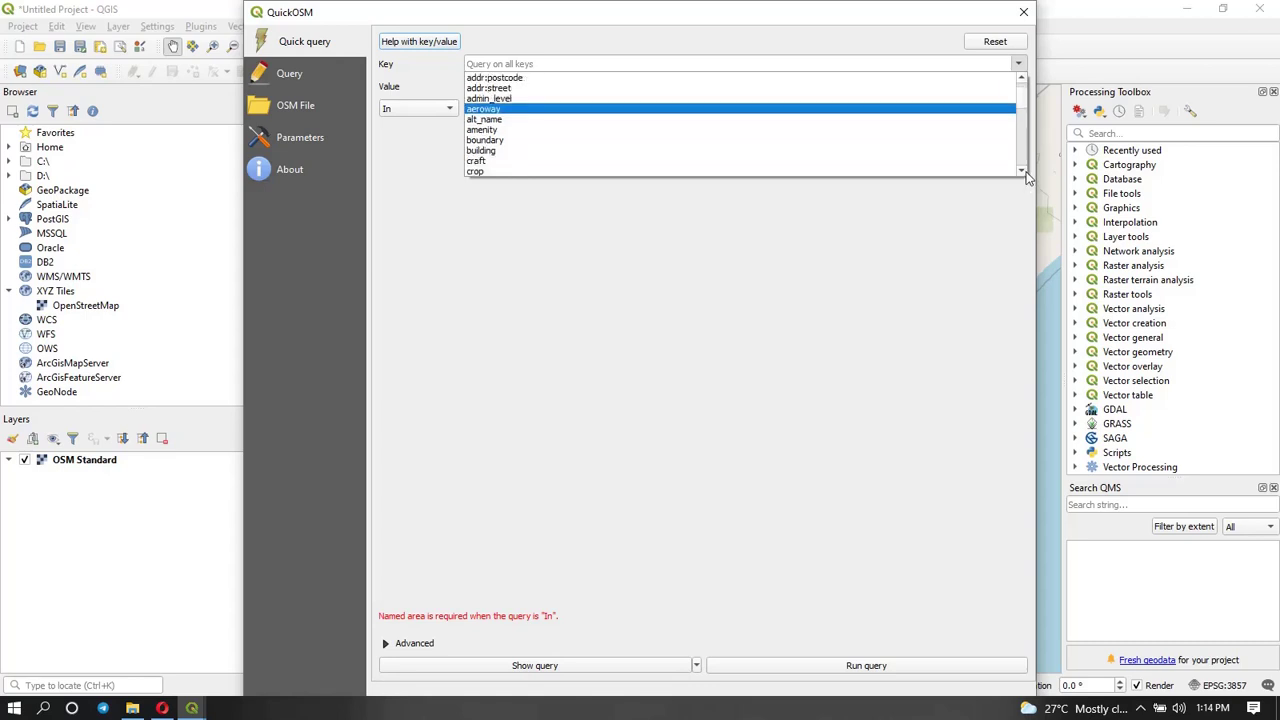
pyautogui.click(520, 150)
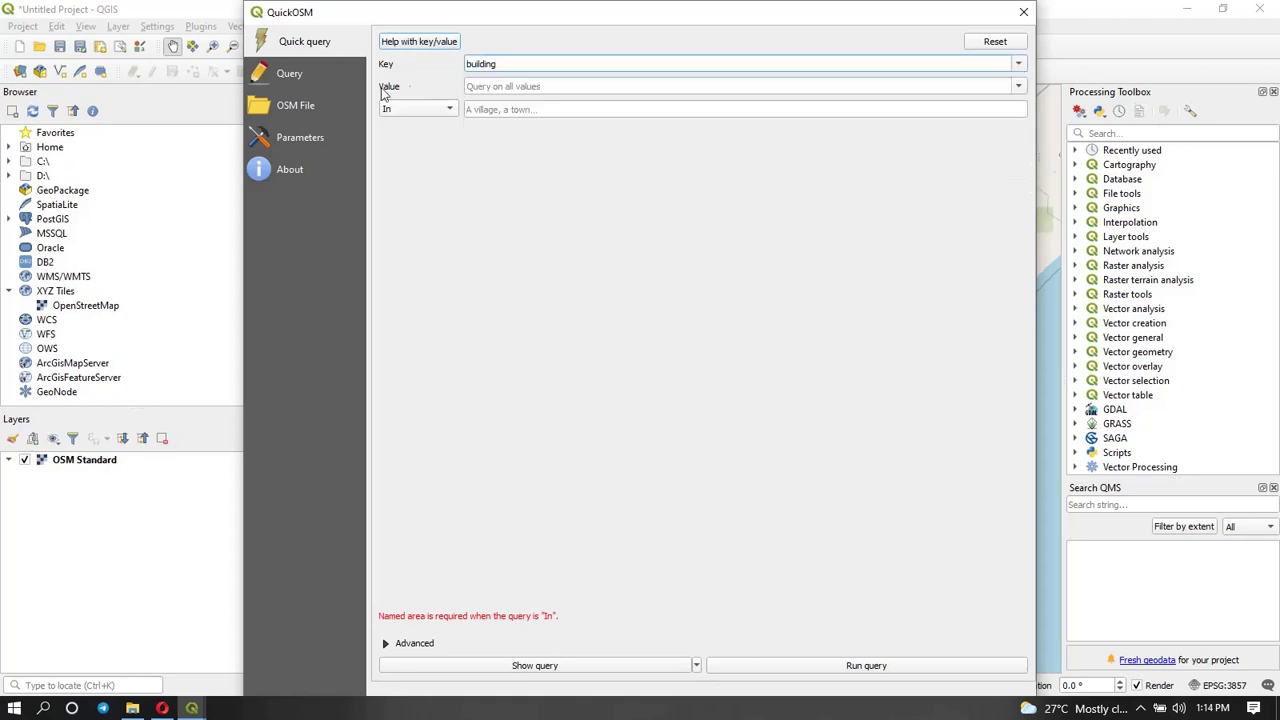
# Step: Set the building query's value to apartments
pyautogui.click(1018, 88)
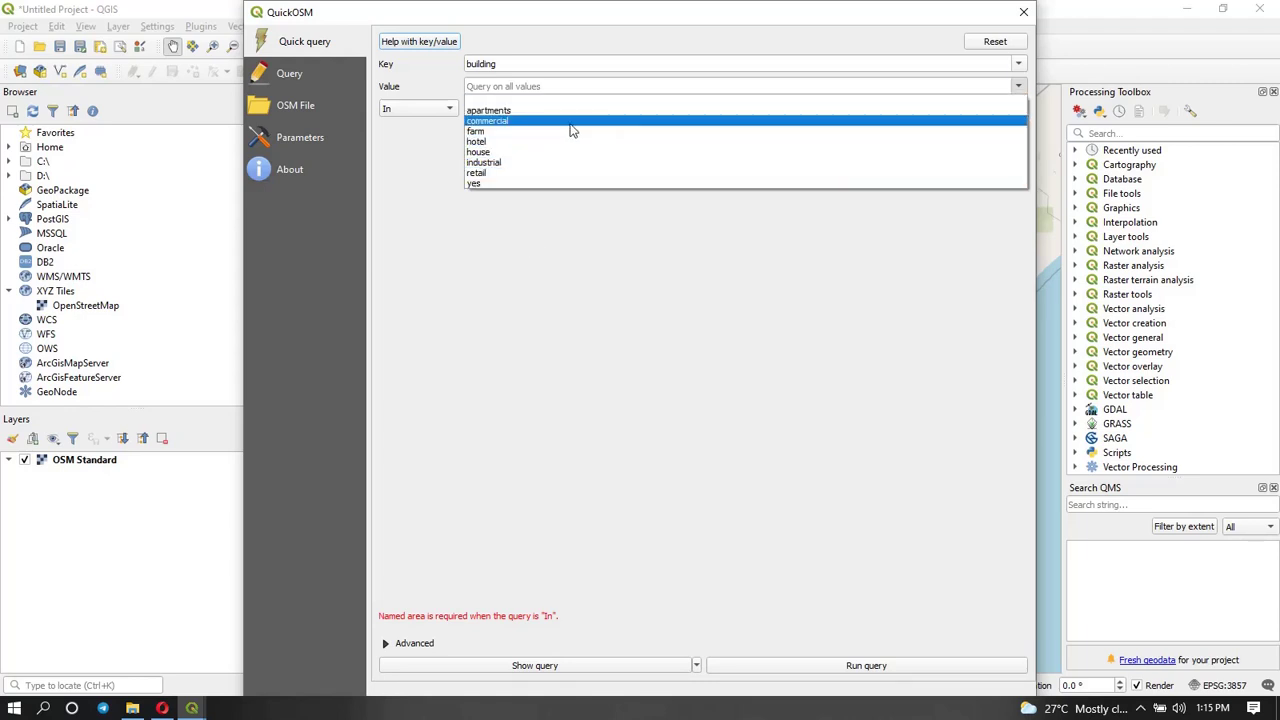
pyautogui.click(512, 120)
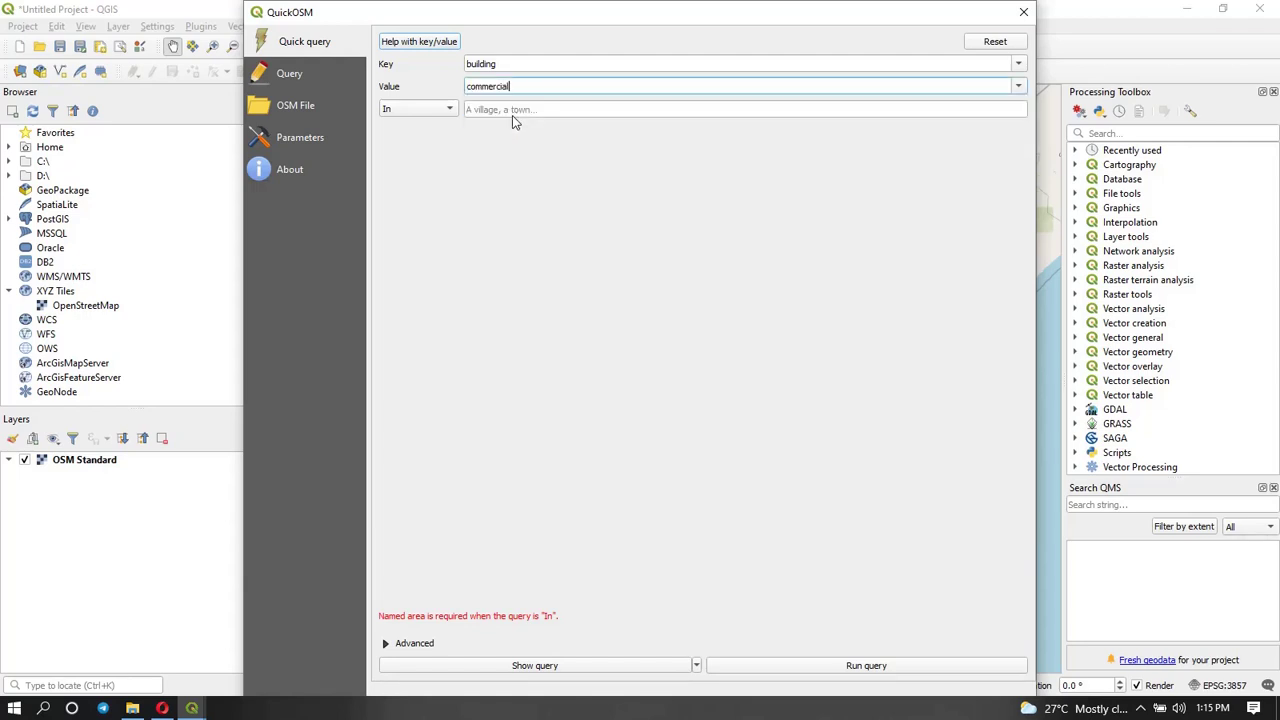
pyautogui.click(1017, 86)
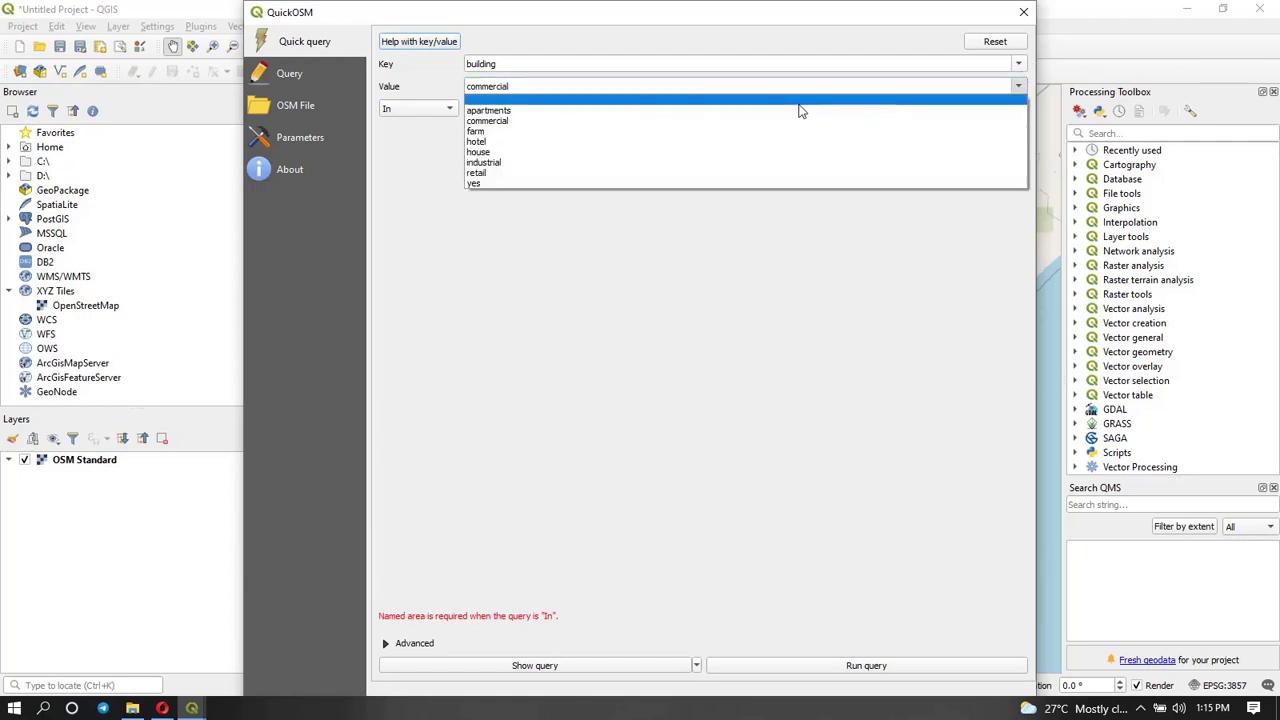
pyautogui.click(731, 120)
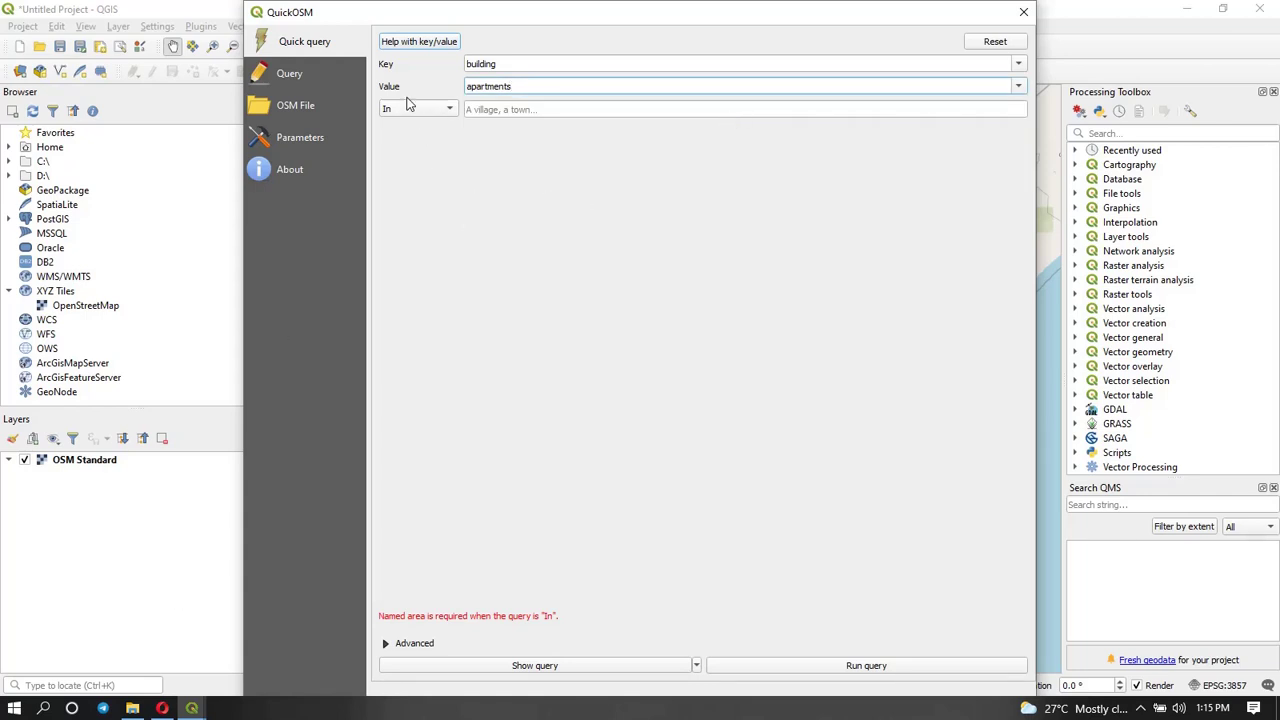
pyautogui.click(432, 114)
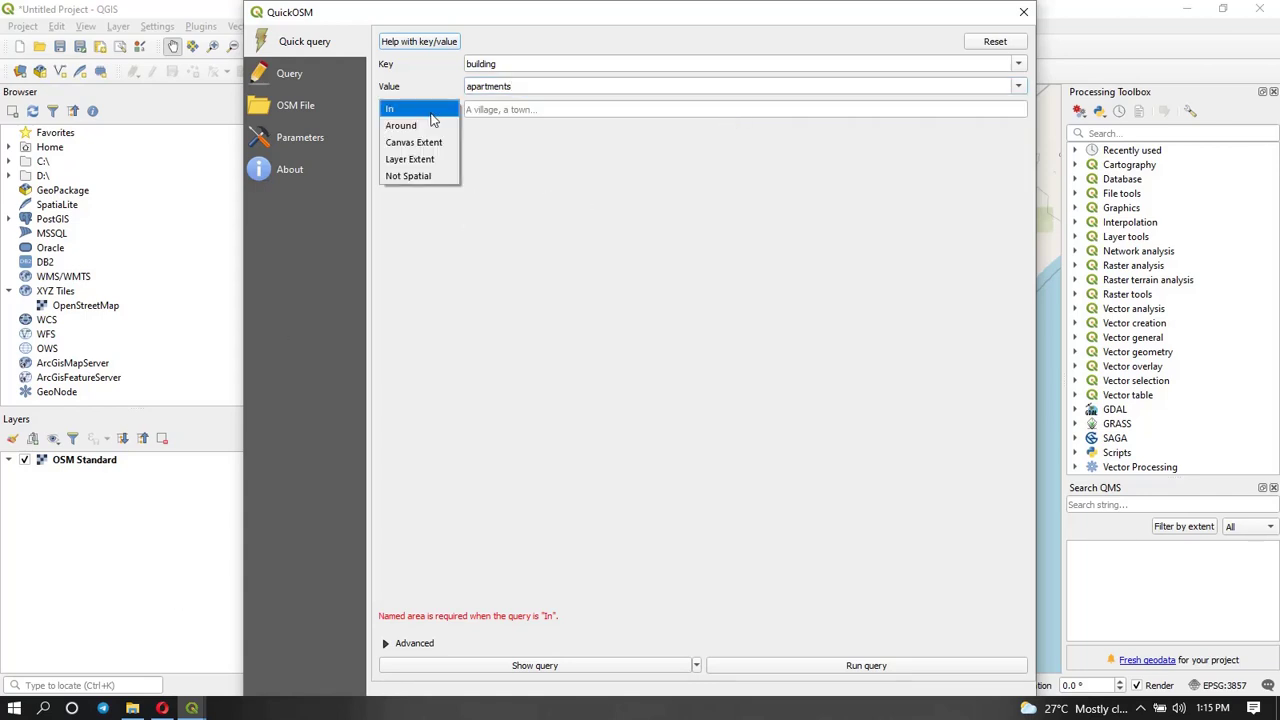
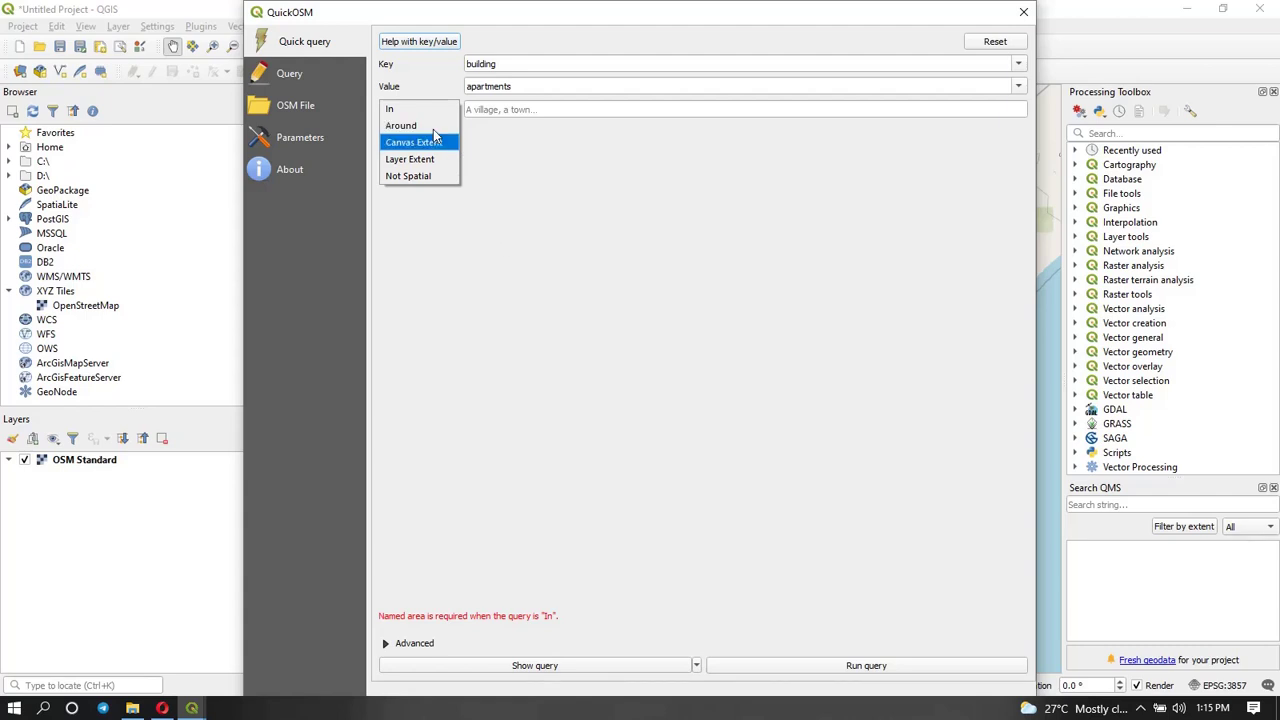
pyautogui.click(620, 35)
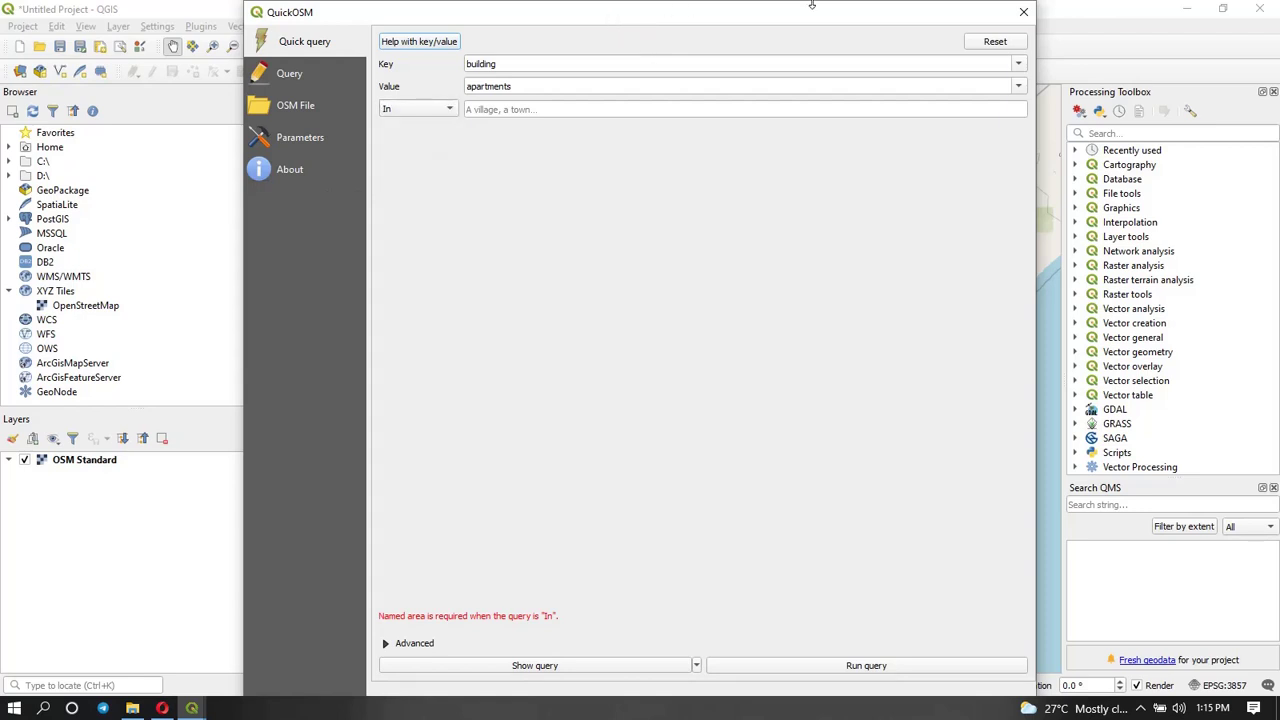
pyautogui.moveTo(754, 16); pyautogui.dragTo(28, 343)
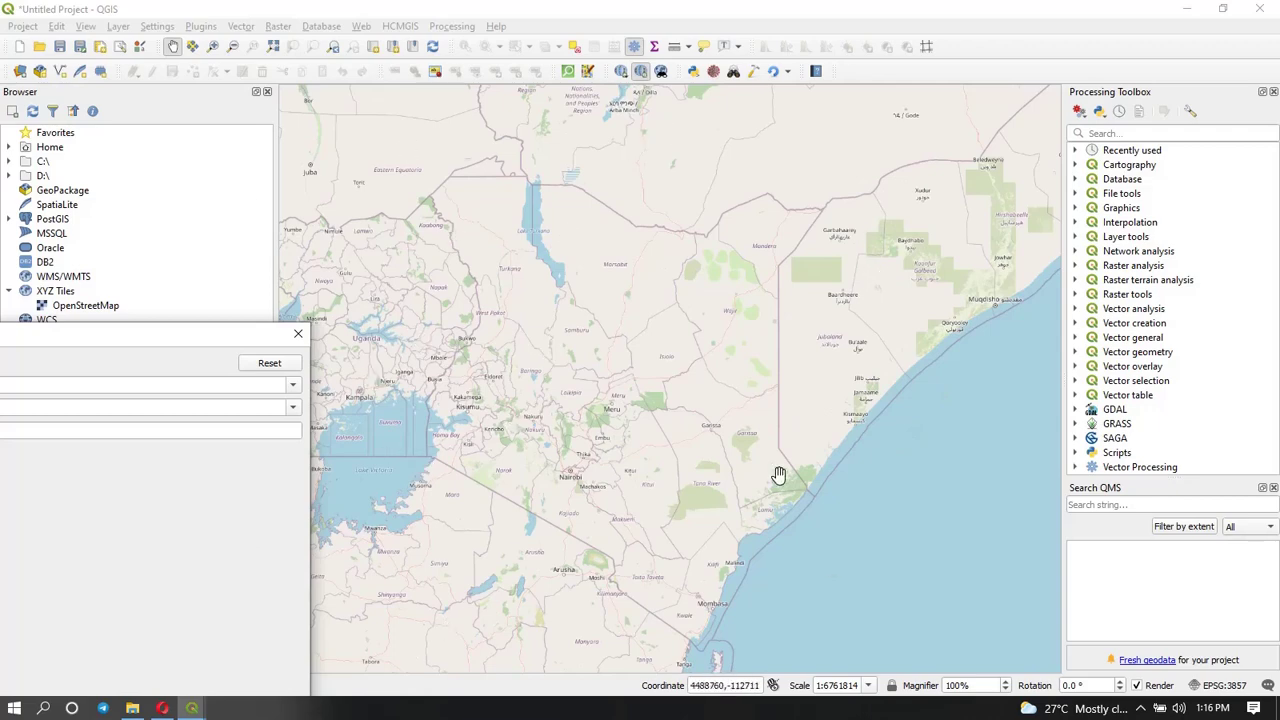
pyautogui.moveTo(154, 338); pyautogui.dragTo(896, 116)
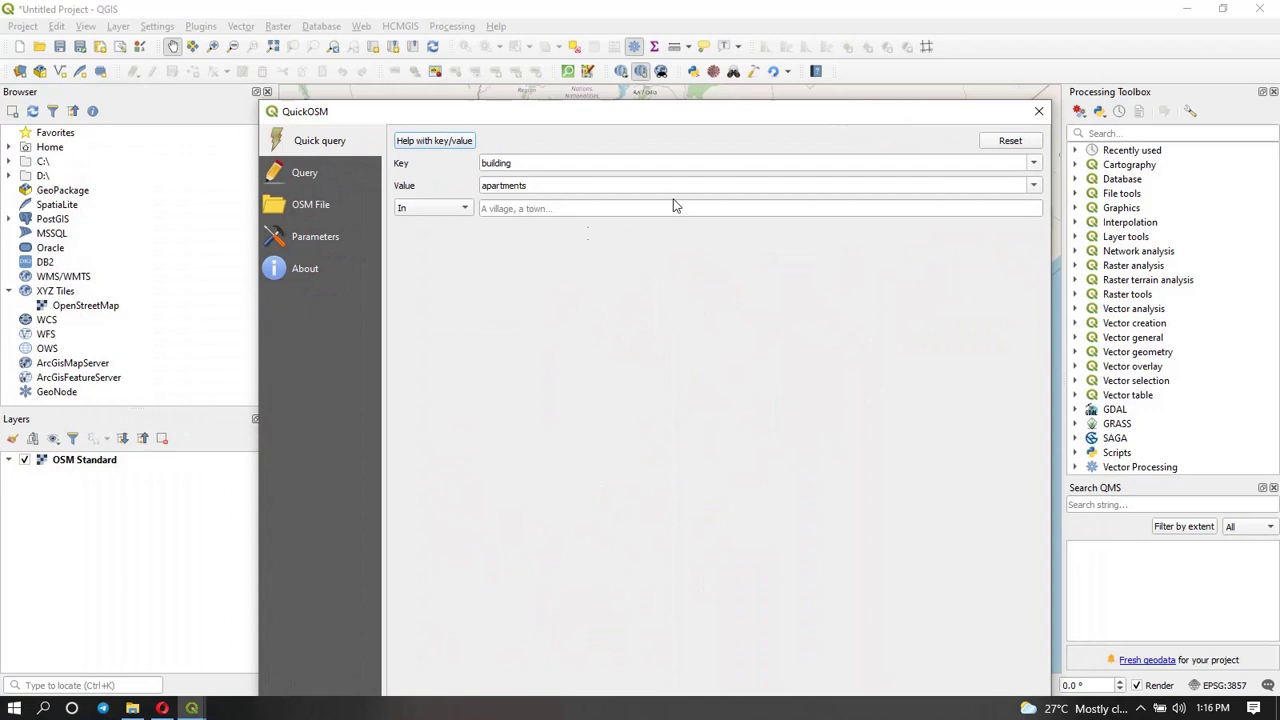
pyautogui.click(434, 212)
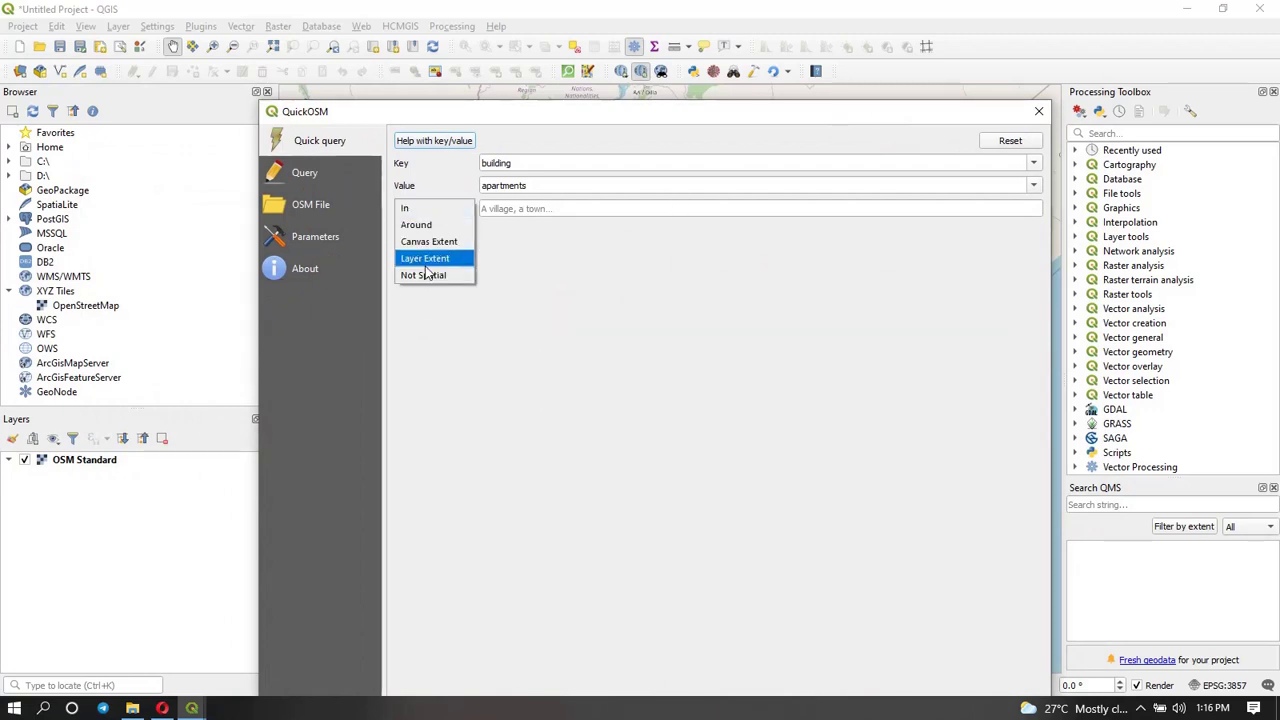
pyautogui.click(555, 124)
pyautogui.moveTo(588, 122); pyautogui.dragTo(534, 40)
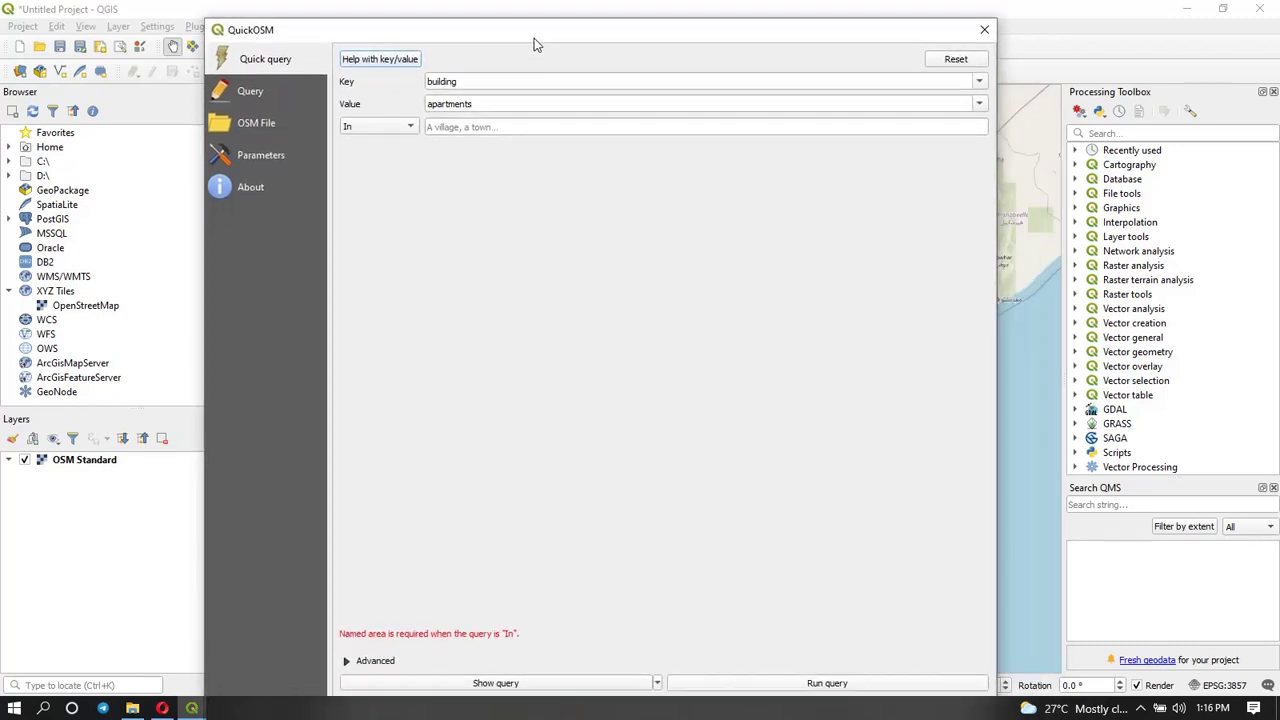
# Step: Keep the apartments query's area mode as In and set its named place to nairobi
pyautogui.click(399, 128)
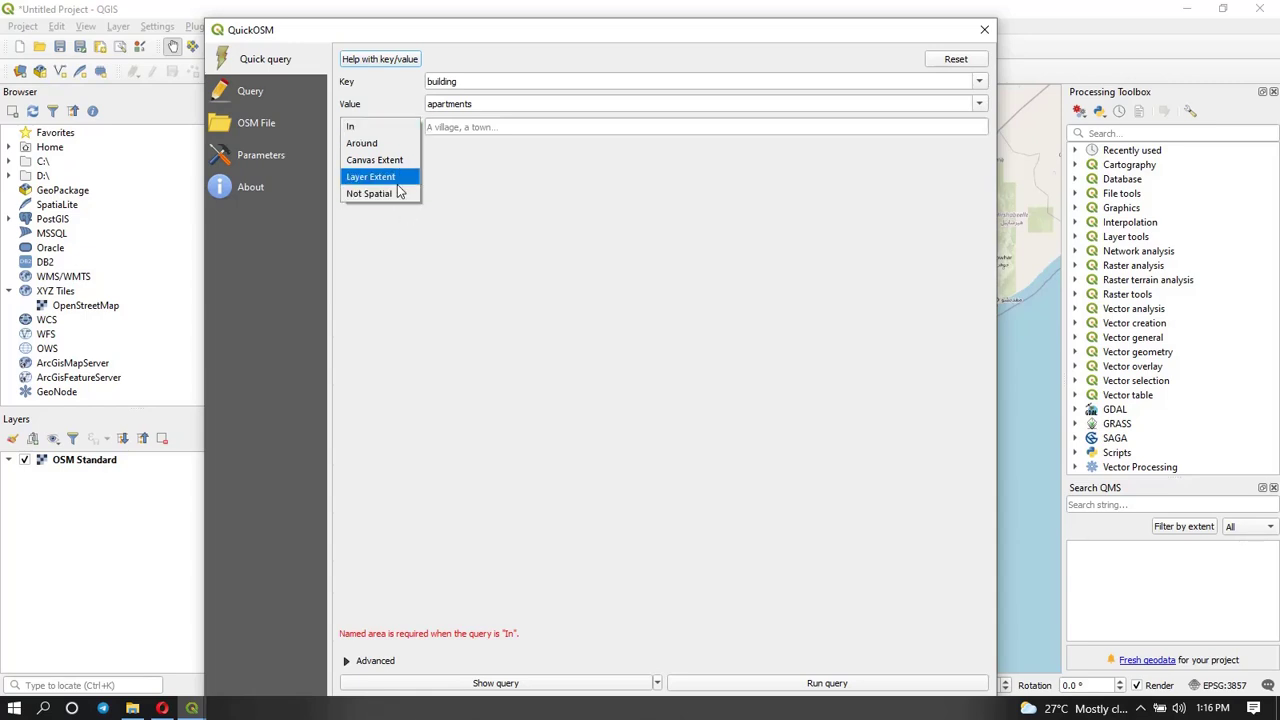
pyautogui.click(382, 130)
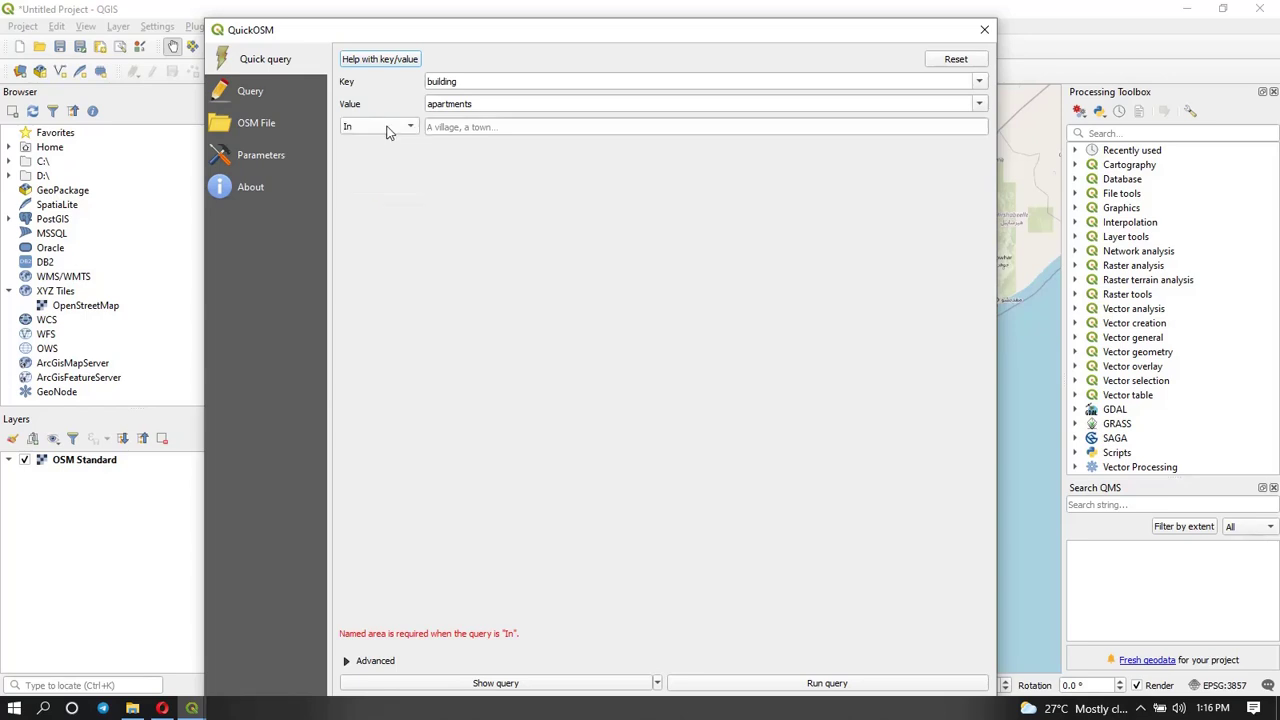
pyautogui.click(484, 126)
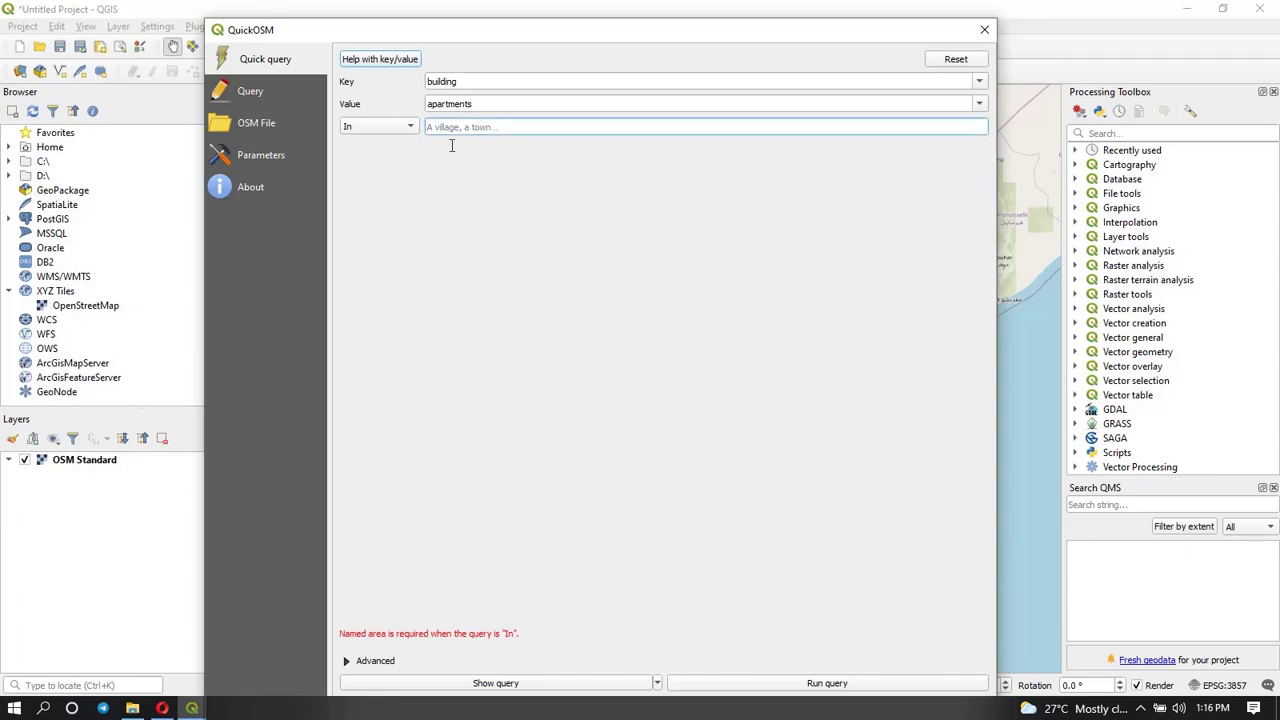
pyautogui.write('nair')
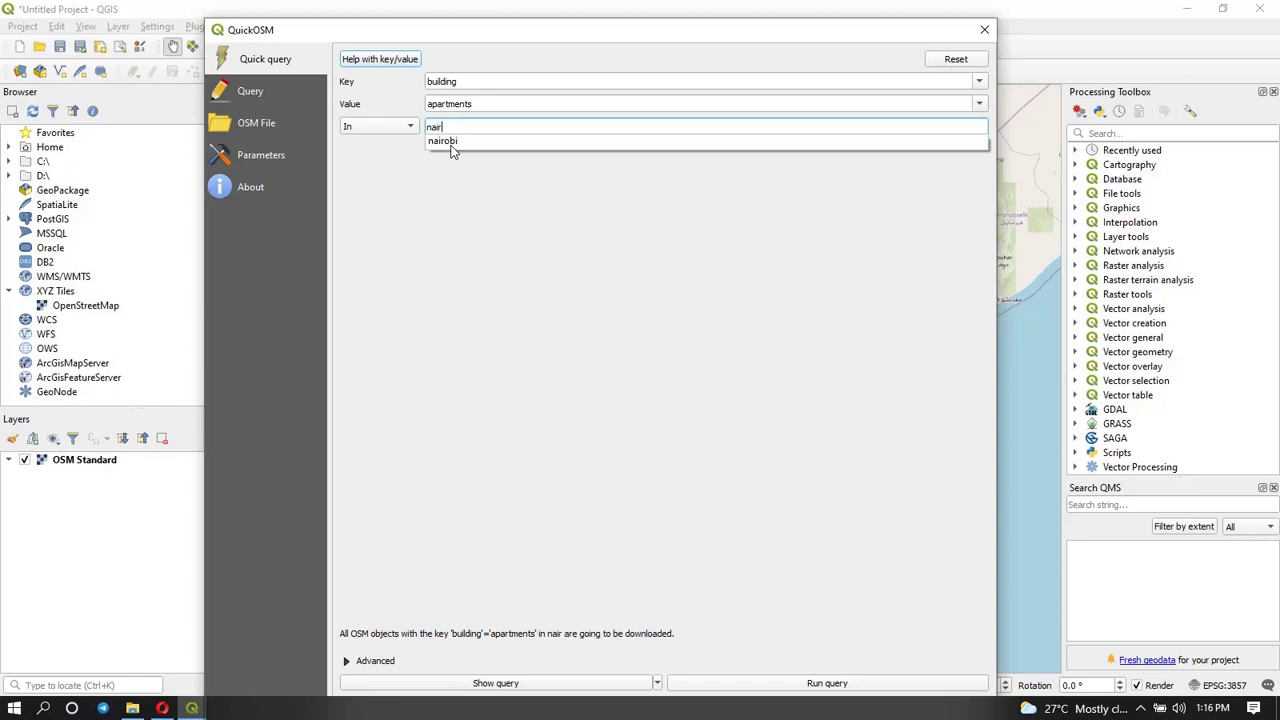
pyautogui.write('obii')
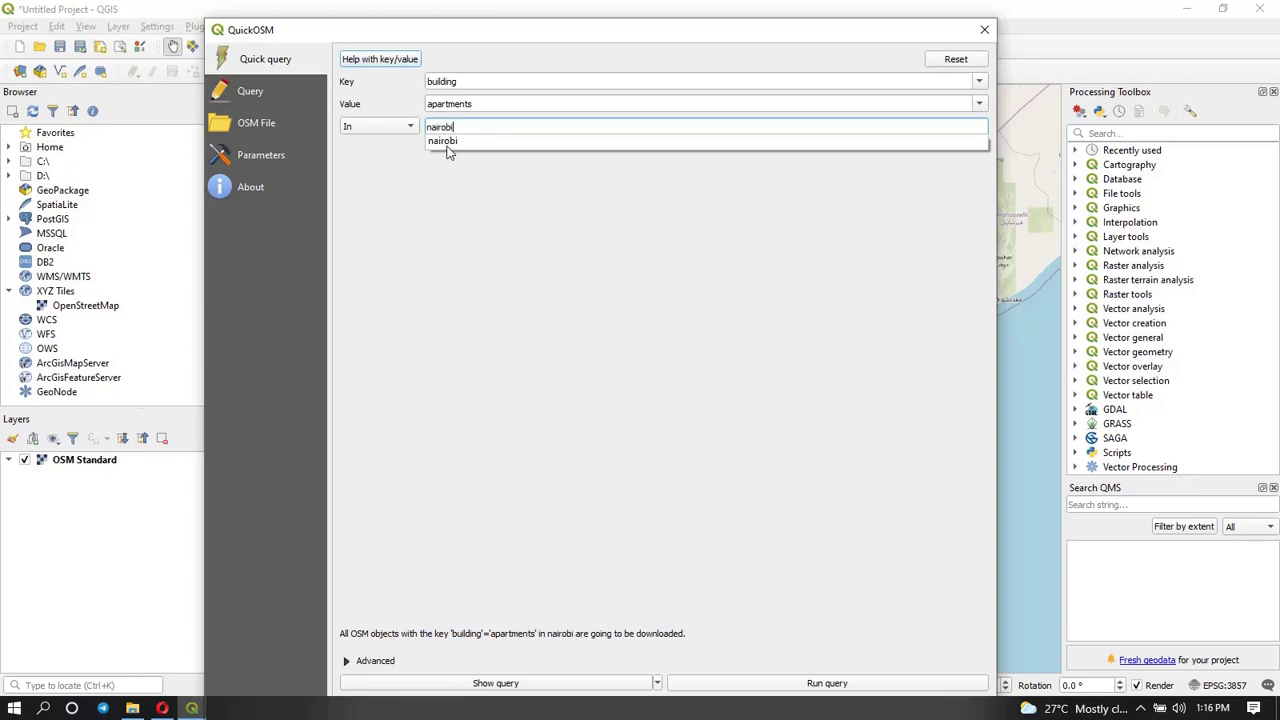
pyautogui.click(472, 145)
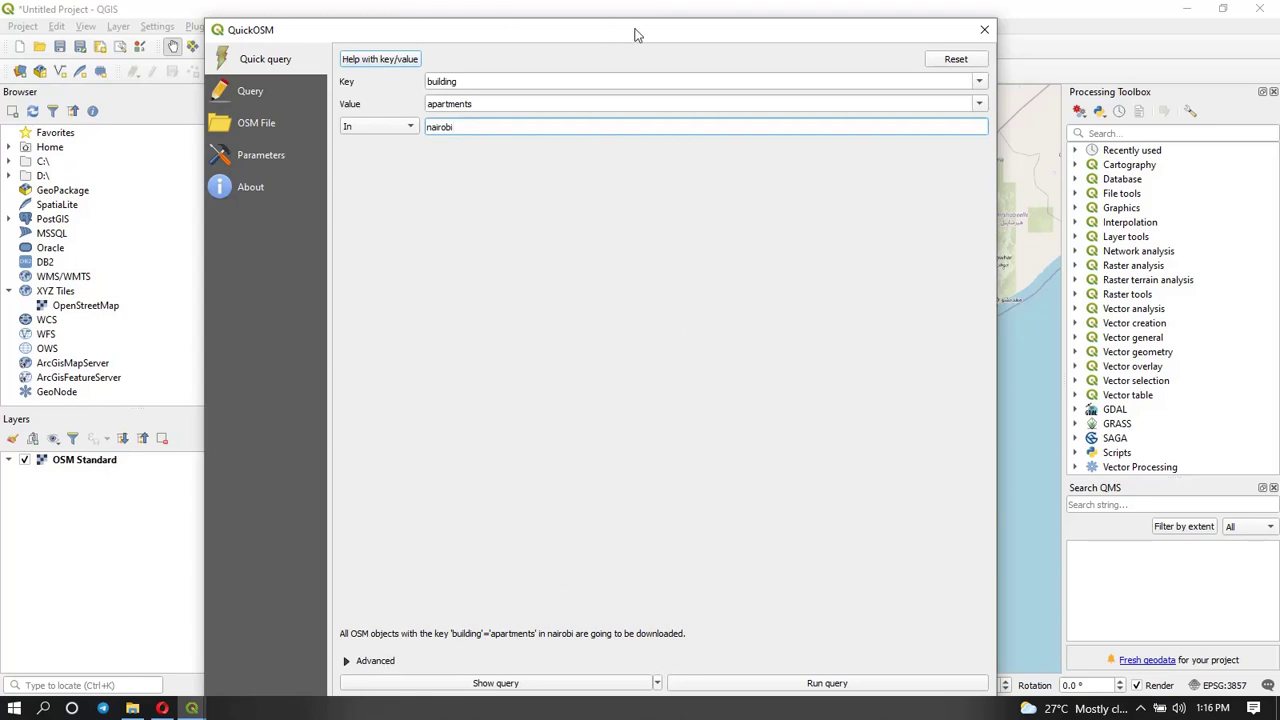
# Step: Exclude Points, Lines and Multilinestrings from the quick query's advanced output options, leaving only Multipolygons
pyautogui.moveTo(634, 18)
pyautogui.mouseDown()
pyautogui.moveTo(644, 141)
pyautogui.moveTo(623, 20)
pyautogui.moveTo(629, 37)
pyautogui.mouseUp()
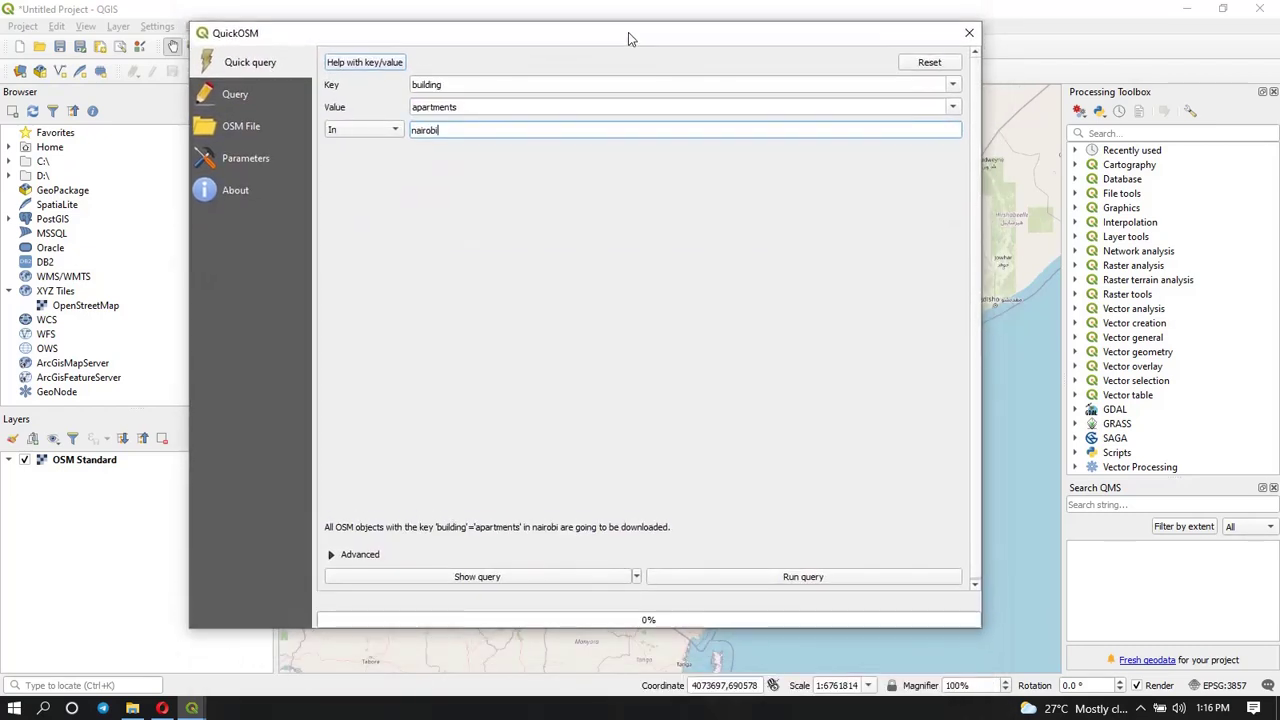
pyautogui.click(332, 554)
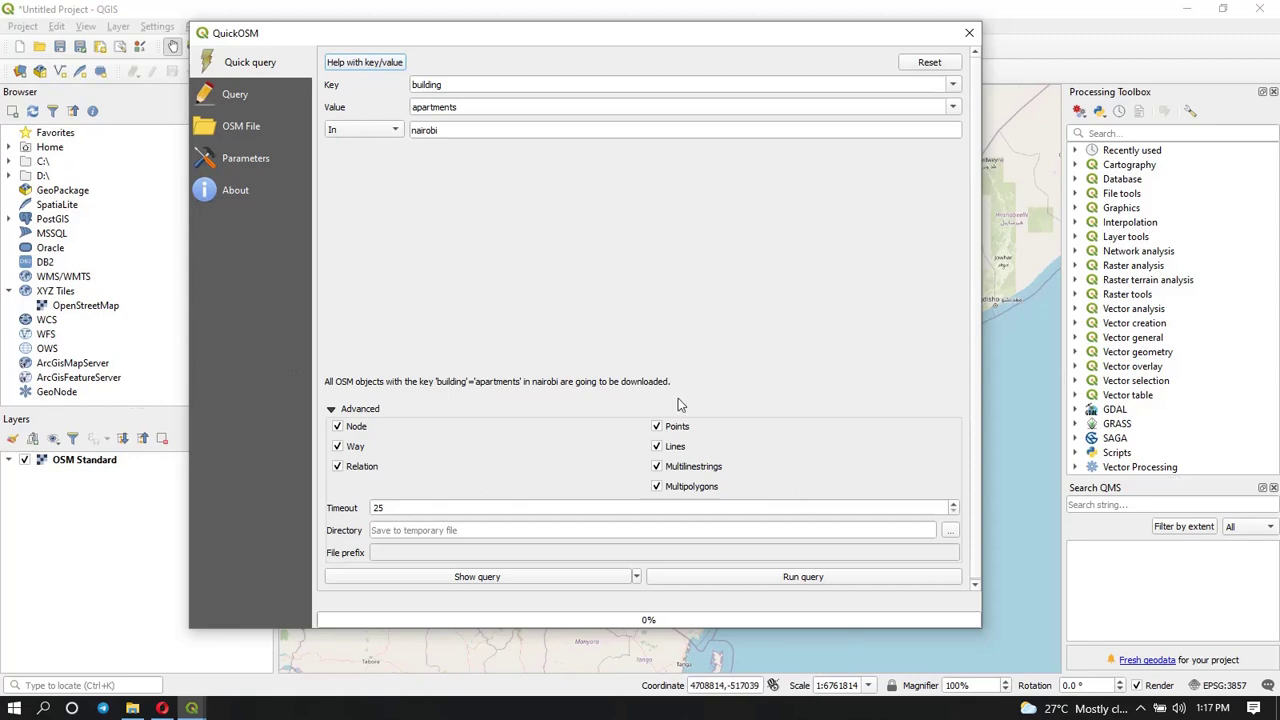
pyautogui.click(658, 427)
pyautogui.click(657, 447)
pyautogui.click(656, 467)
# Step: Show the generated Overpass query for the Nairobi apartments, run it, and close QuickOSM
pyautogui.click(480, 578)
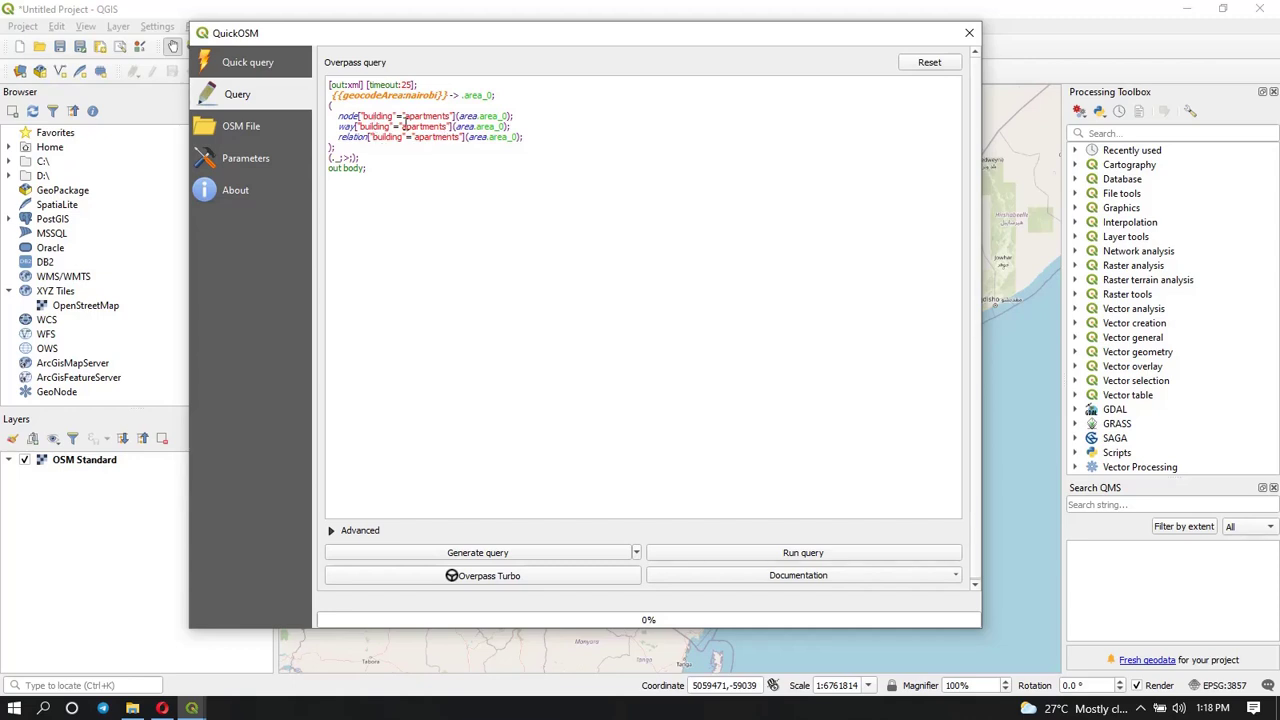
pyautogui.click(741, 557)
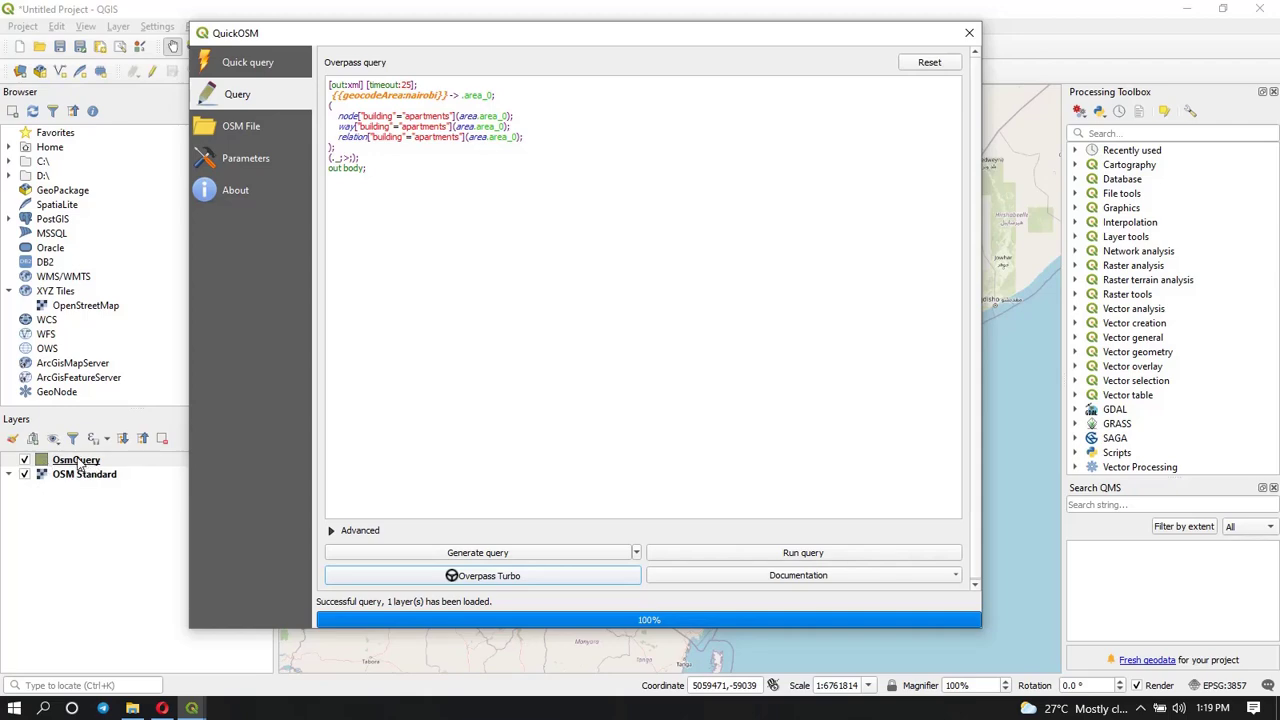
pyautogui.click(968, 34)
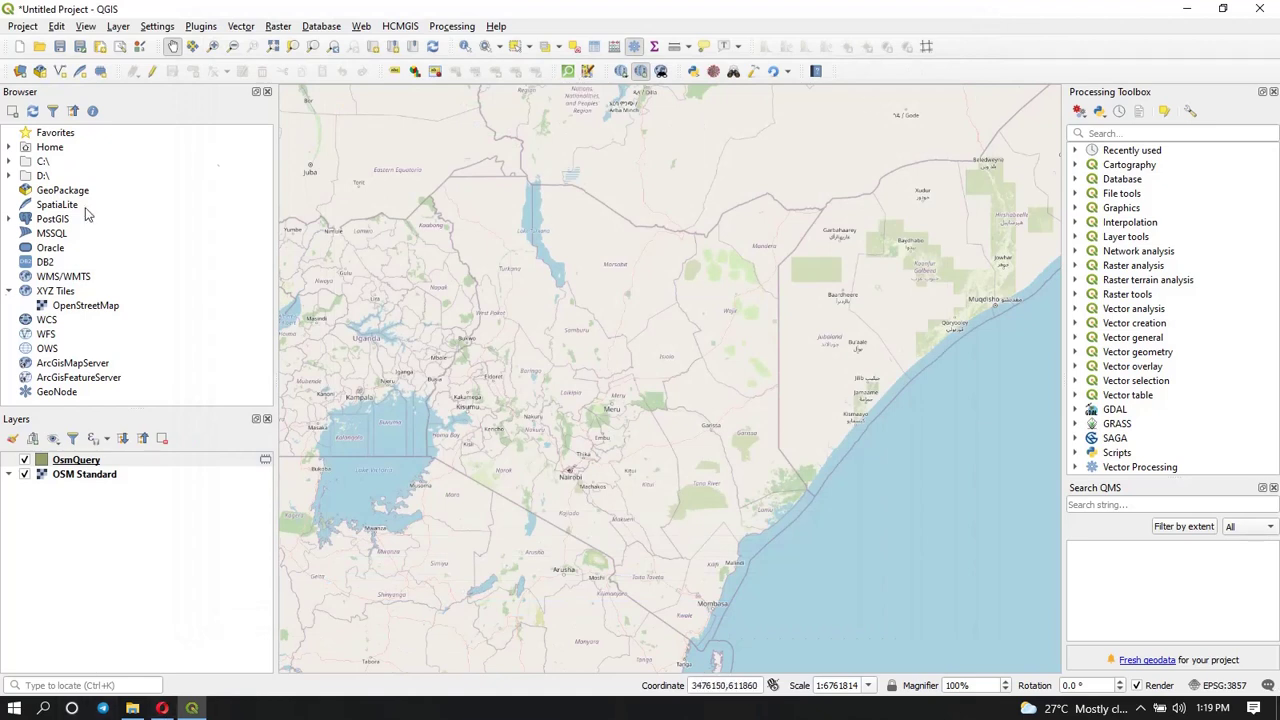
# Step: Hide the OSM Standard basemap and examine the downloaded apartment polygons of the OsmQuery layer up close
pyautogui.click(25, 475)
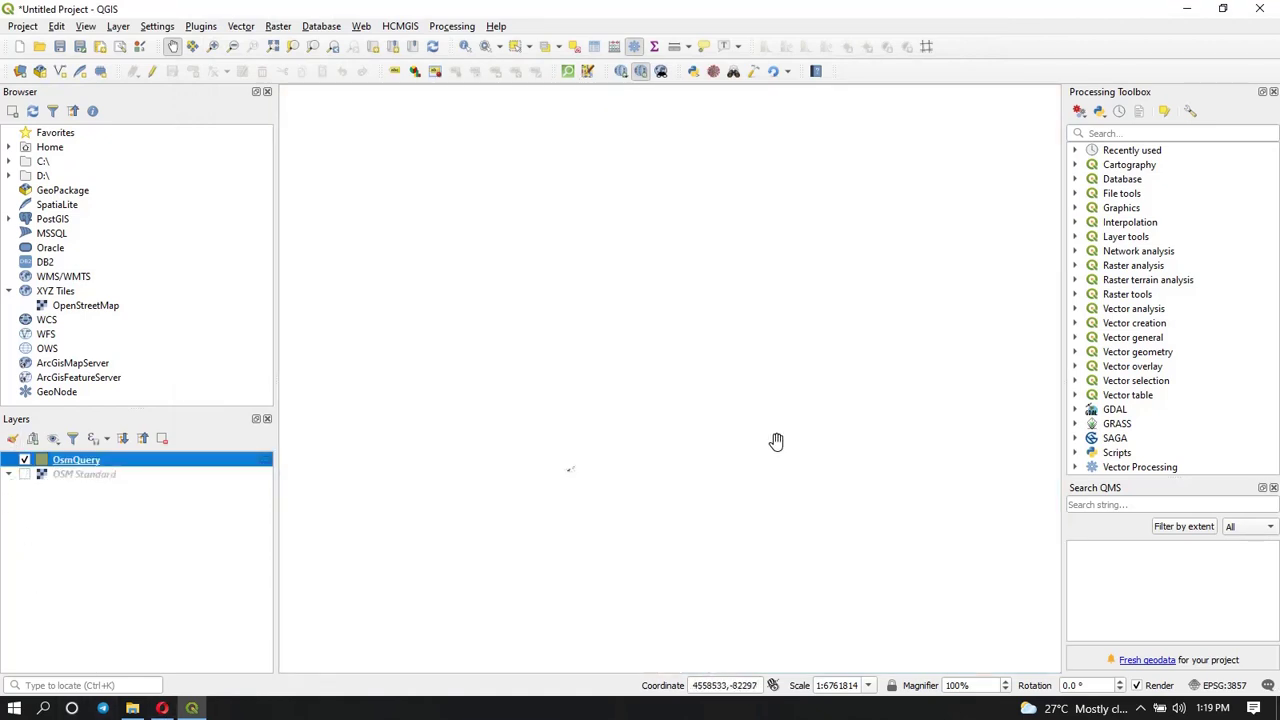
pyautogui.scroll(2, 653, 509)
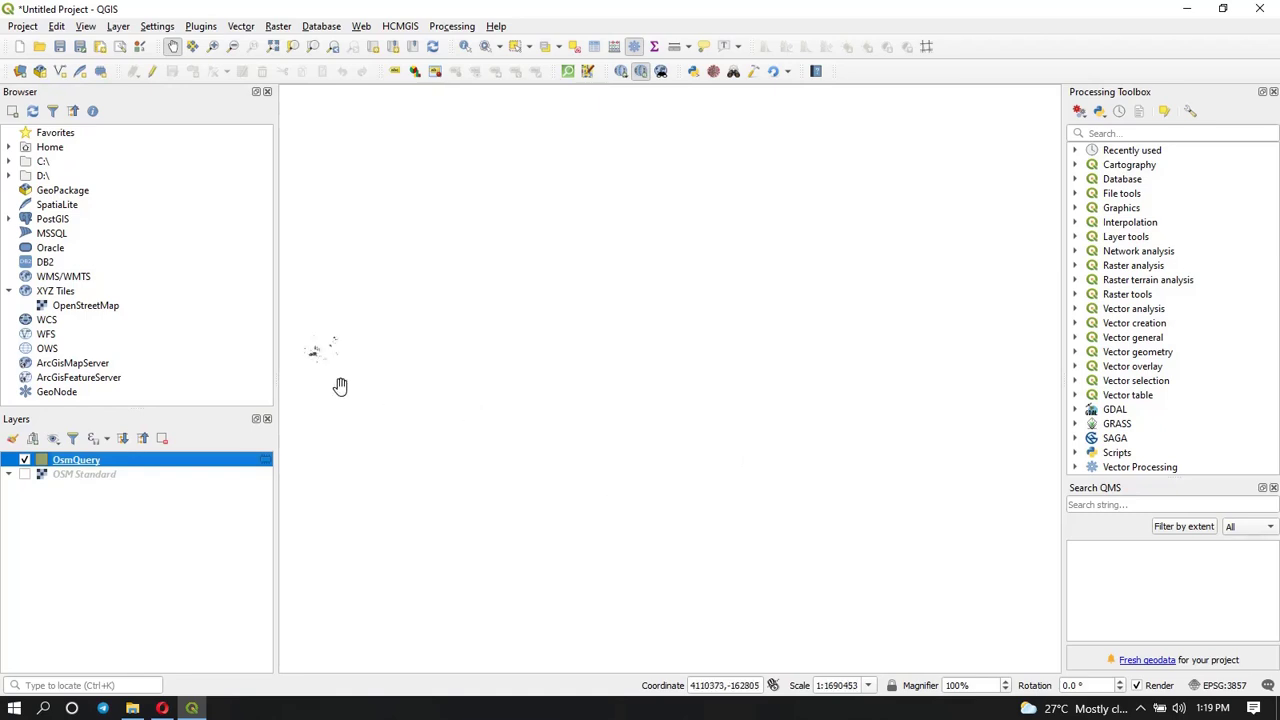
pyautogui.moveTo(340, 383); pyautogui.dragTo(754, 460)
pyautogui.scroll(4, 720, 437)
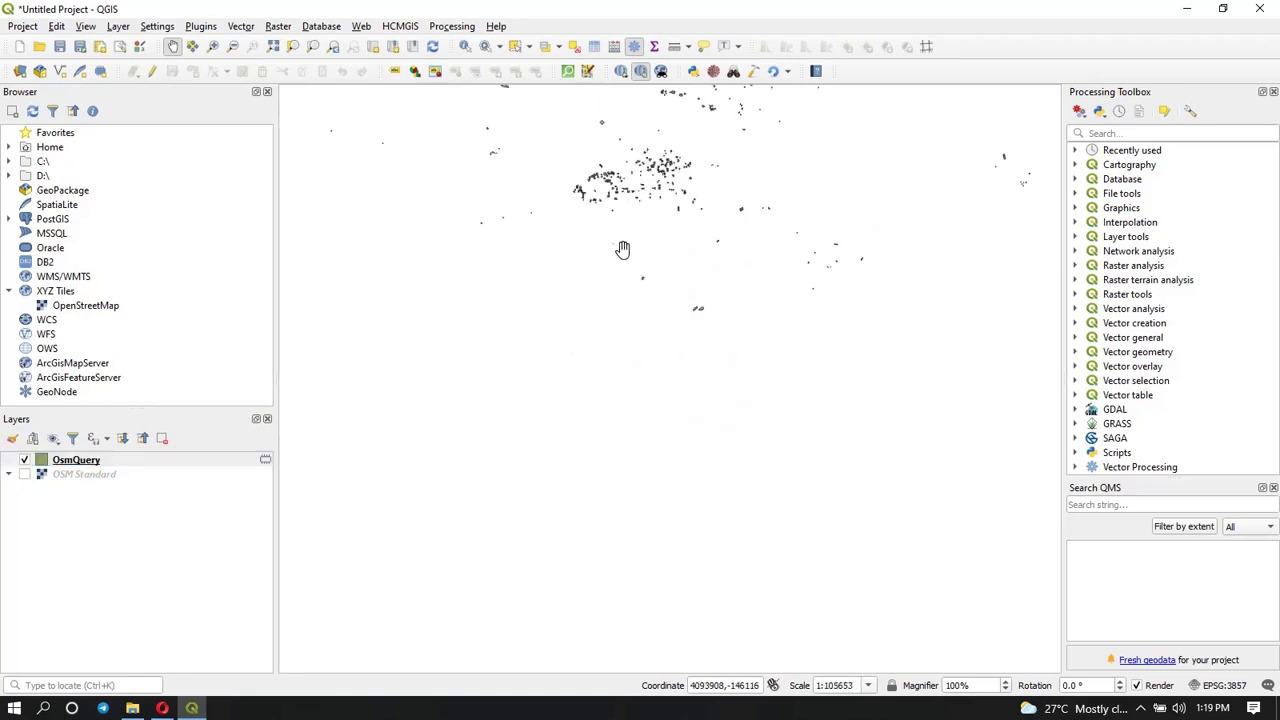
pyautogui.moveTo(608, 517); pyautogui.dragTo(534, 554)
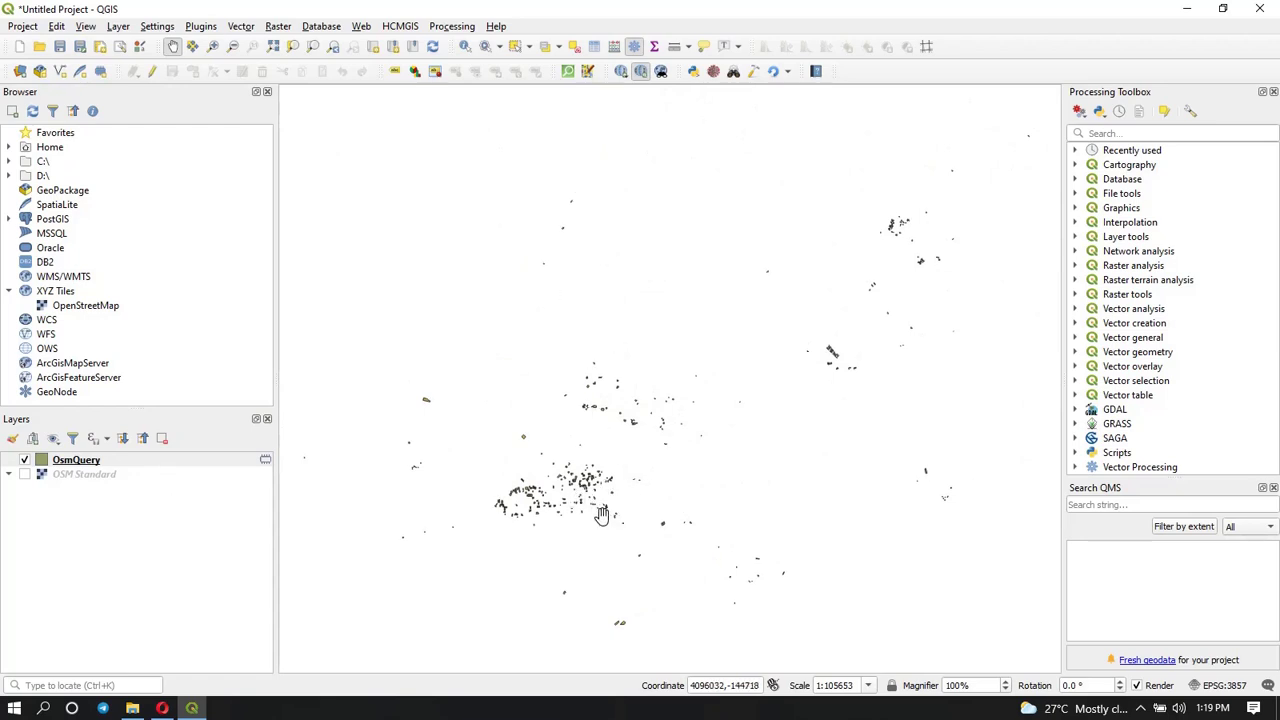
pyautogui.scroll(2, 602, 516)
pyautogui.scroll(1, 602, 516)
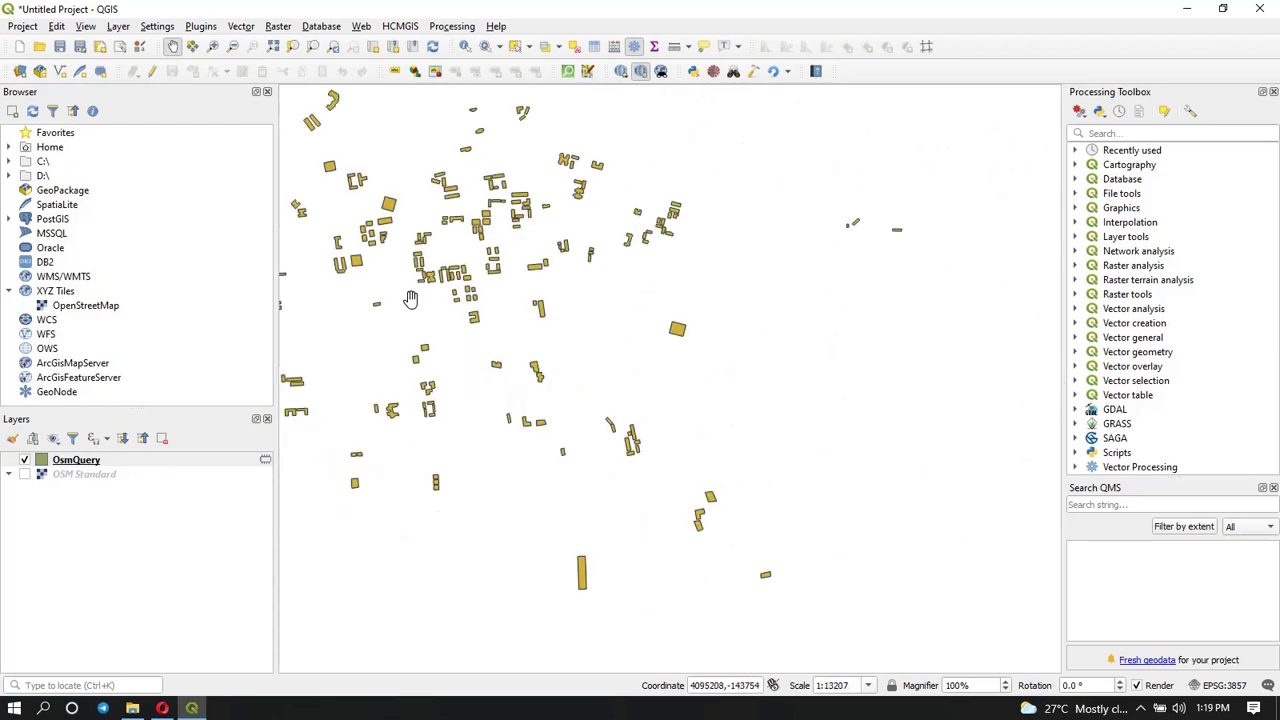
pyautogui.moveTo(414, 294); pyautogui.dragTo(797, 419)
pyautogui.moveTo(480, 495); pyautogui.dragTo(726, 363)
pyautogui.moveTo(782, 446); pyautogui.dragTo(724, 441)
pyautogui.moveTo(720, 335); pyautogui.dragTo(759, 327)
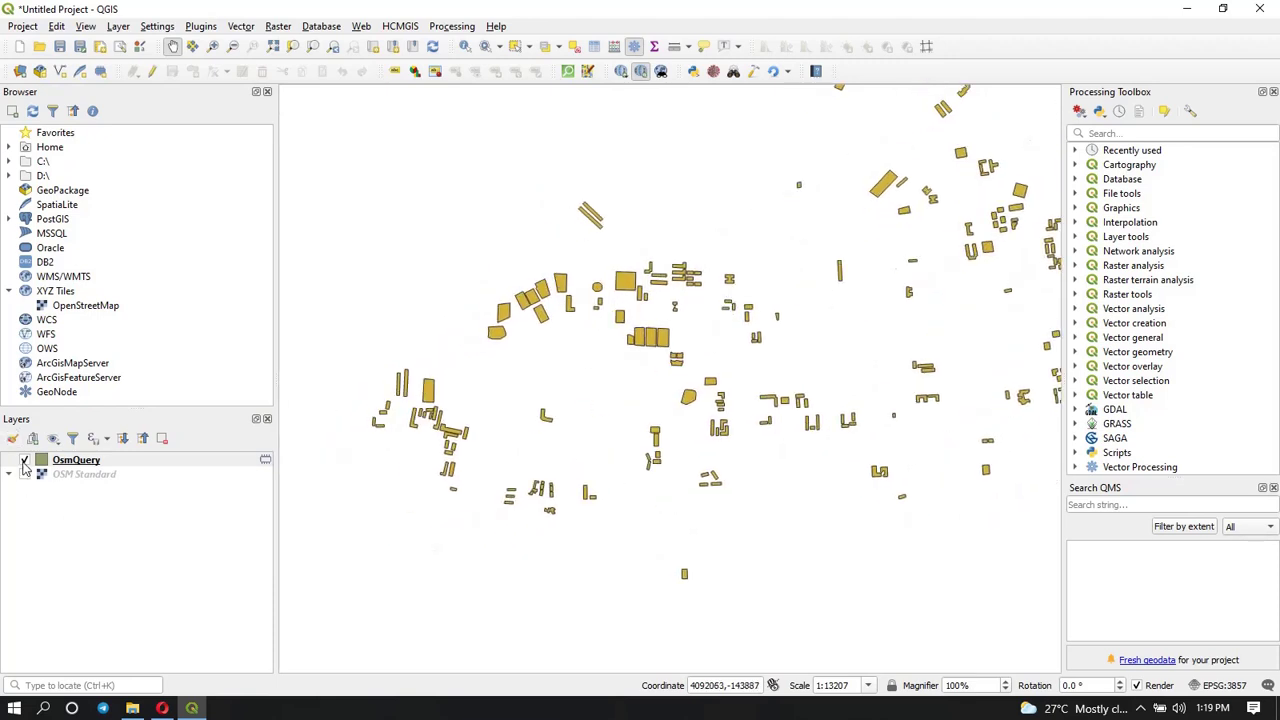
# Step: Turn the OSM Standard basemap back on and examine how the apartment polygons line up with the mapped streets and neighbourhoods
pyautogui.click(25, 475)
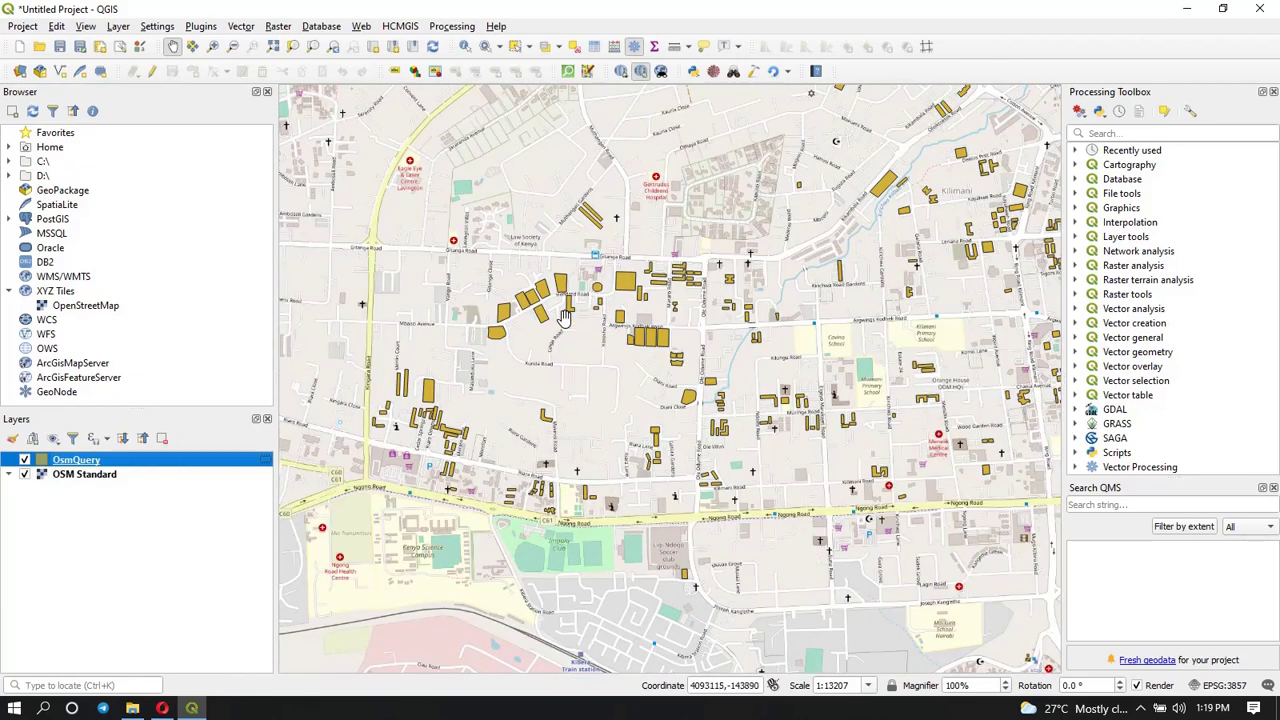
pyautogui.scroll(1, 522, 344)
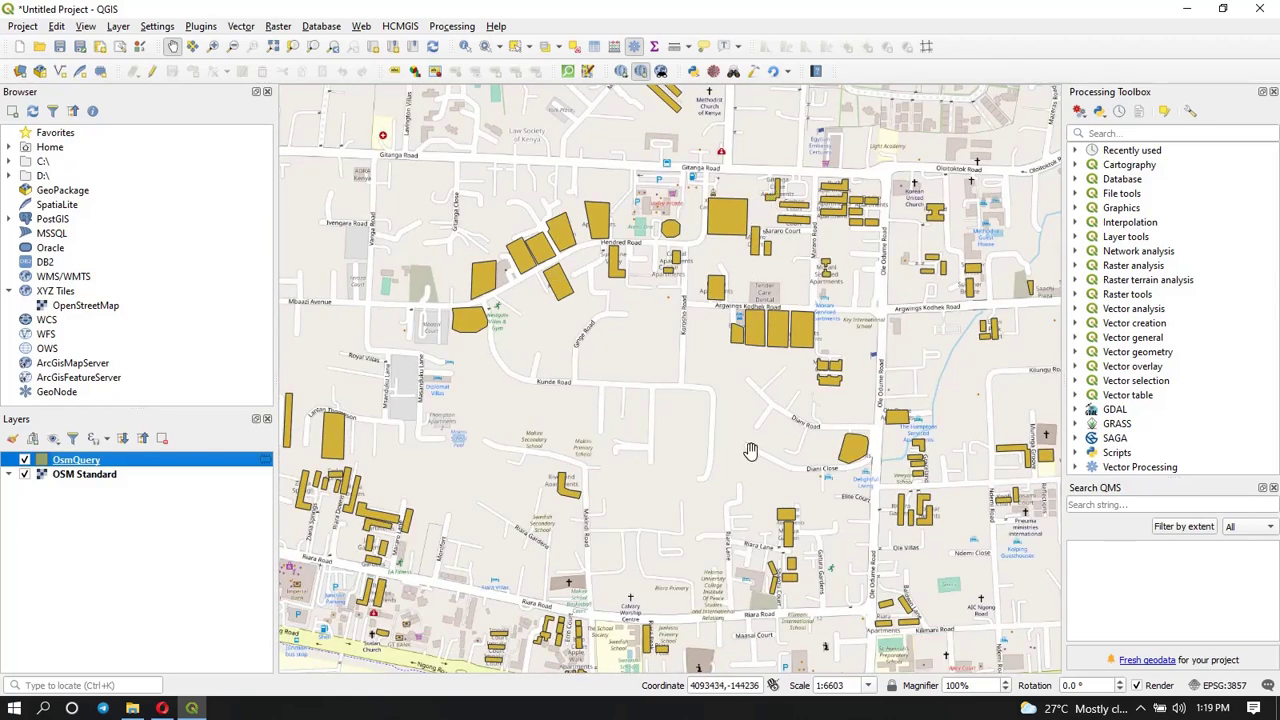
pyautogui.scroll(1, 754, 361)
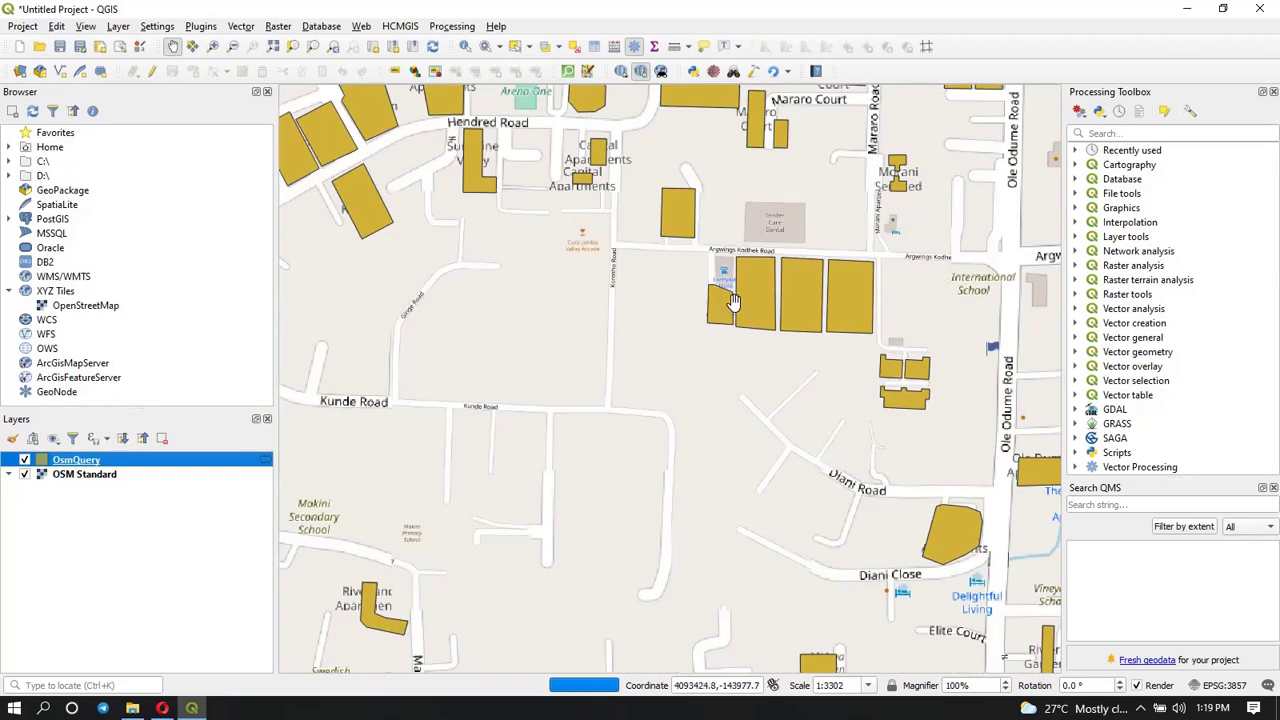
pyautogui.moveTo(743, 351); pyautogui.dragTo(629, 414)
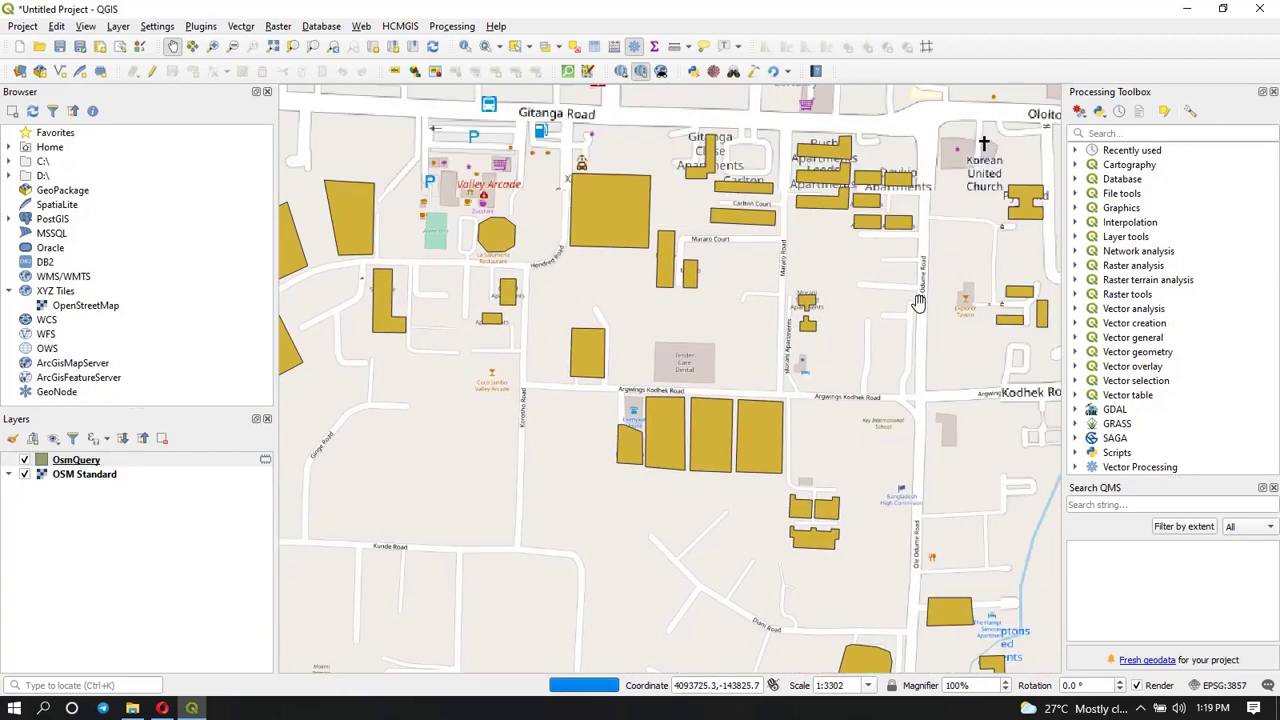
pyautogui.moveTo(920, 300); pyautogui.dragTo(865, 408)
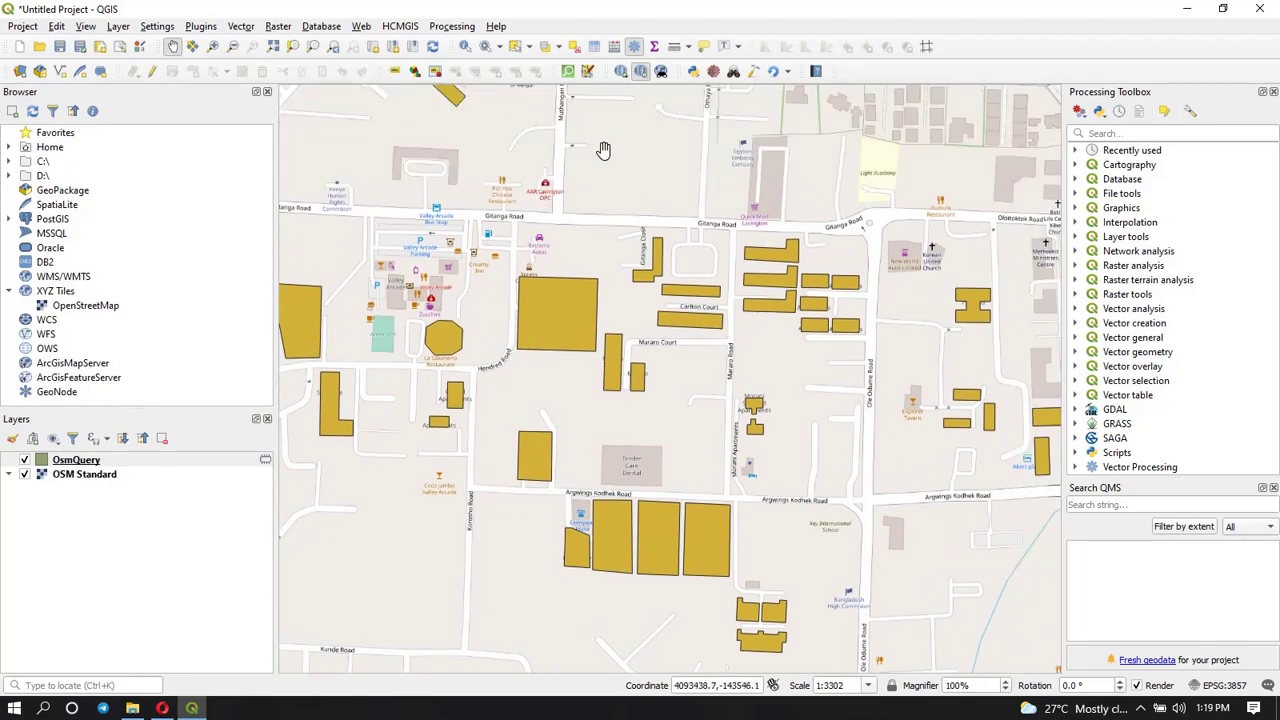
pyautogui.moveTo(603, 150)
pyautogui.mouseDown()
pyautogui.moveTo(600, 229)
pyautogui.moveTo(610, 143)
pyautogui.mouseUp()
pyautogui.moveTo(560, 354); pyautogui.dragTo(670, 331)
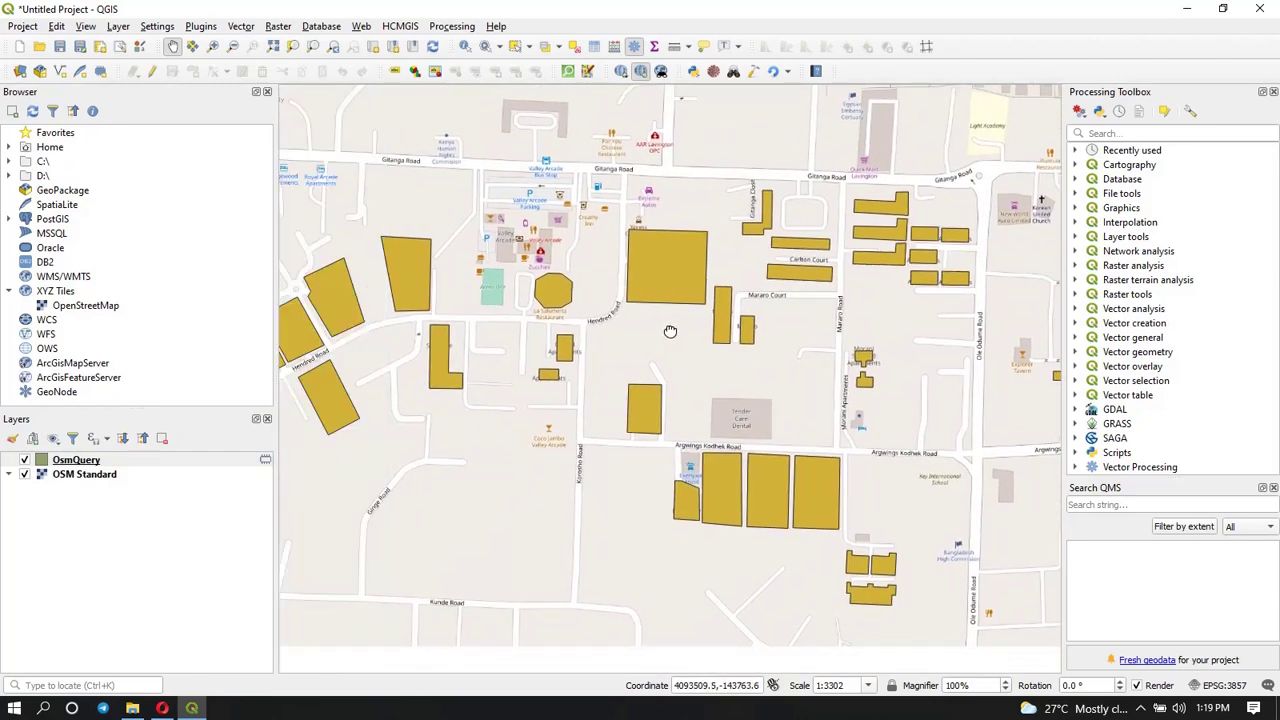
pyautogui.scroll(-2, 670, 331)
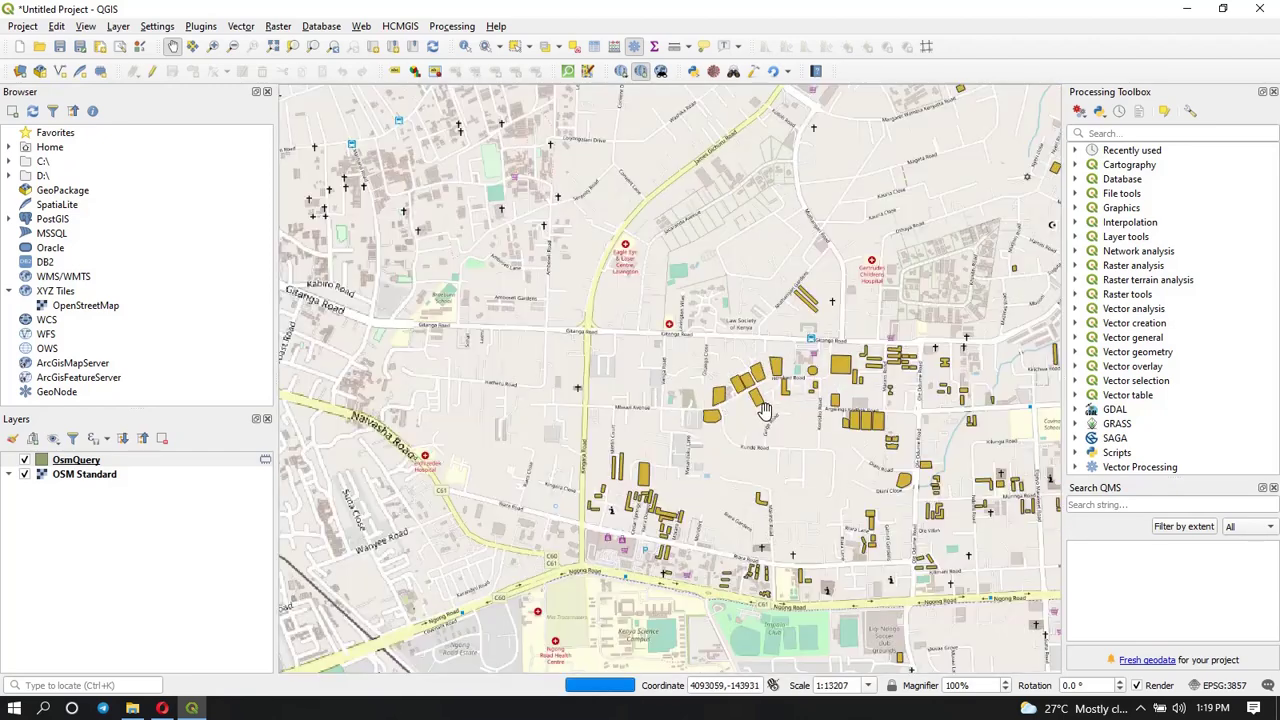
pyautogui.moveTo(805, 470); pyautogui.dragTo(618, 331)
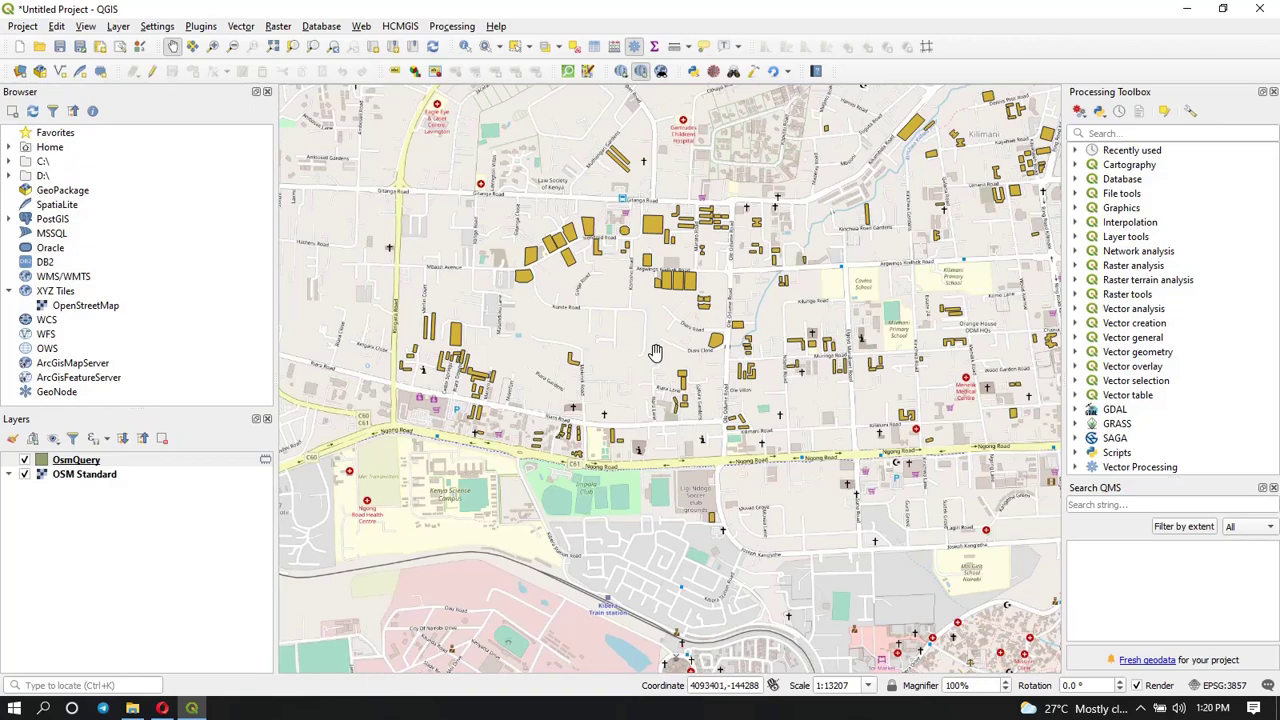
pyautogui.moveTo(823, 350); pyautogui.dragTo(594, 447)
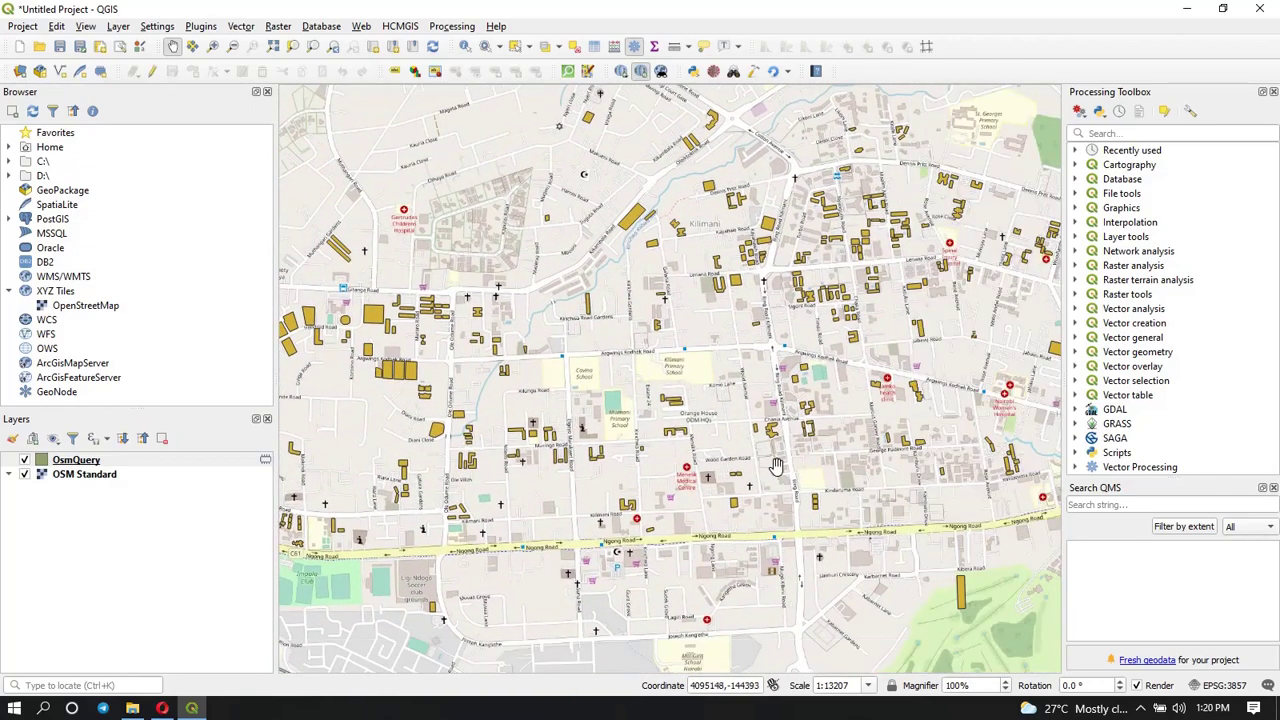
pyautogui.moveTo(774, 376); pyautogui.dragTo(538, 532)
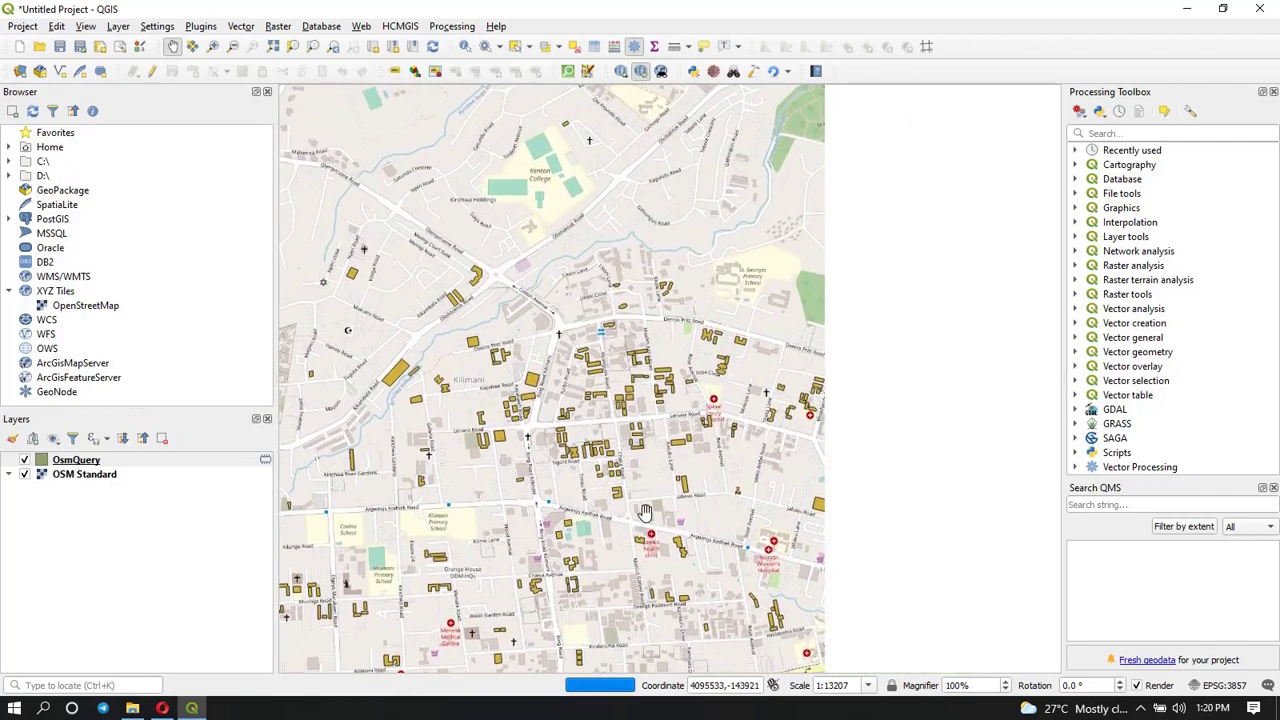
pyautogui.moveTo(707, 501); pyautogui.dragTo(655, 461)
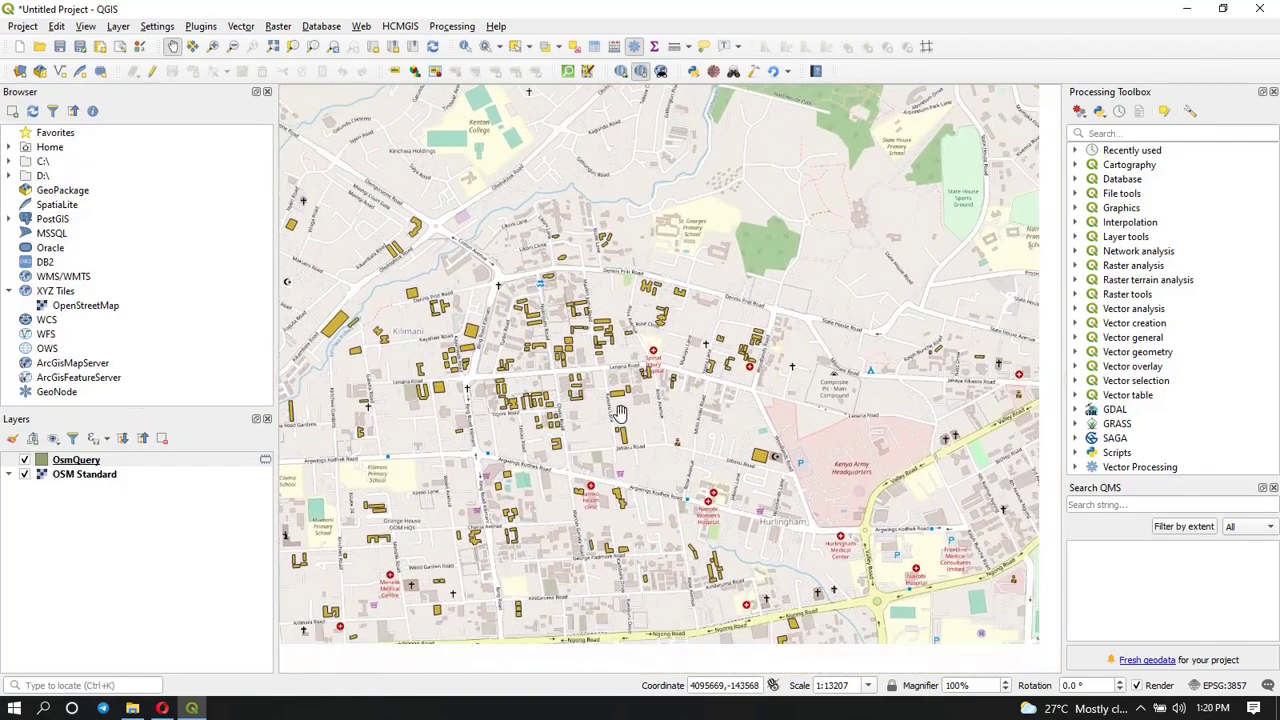
# Step: Start a new QuickOSM quick query with the key landuse and the value farmland
pyautogui.moveTo(505, 312); pyautogui.dragTo(565, 272)
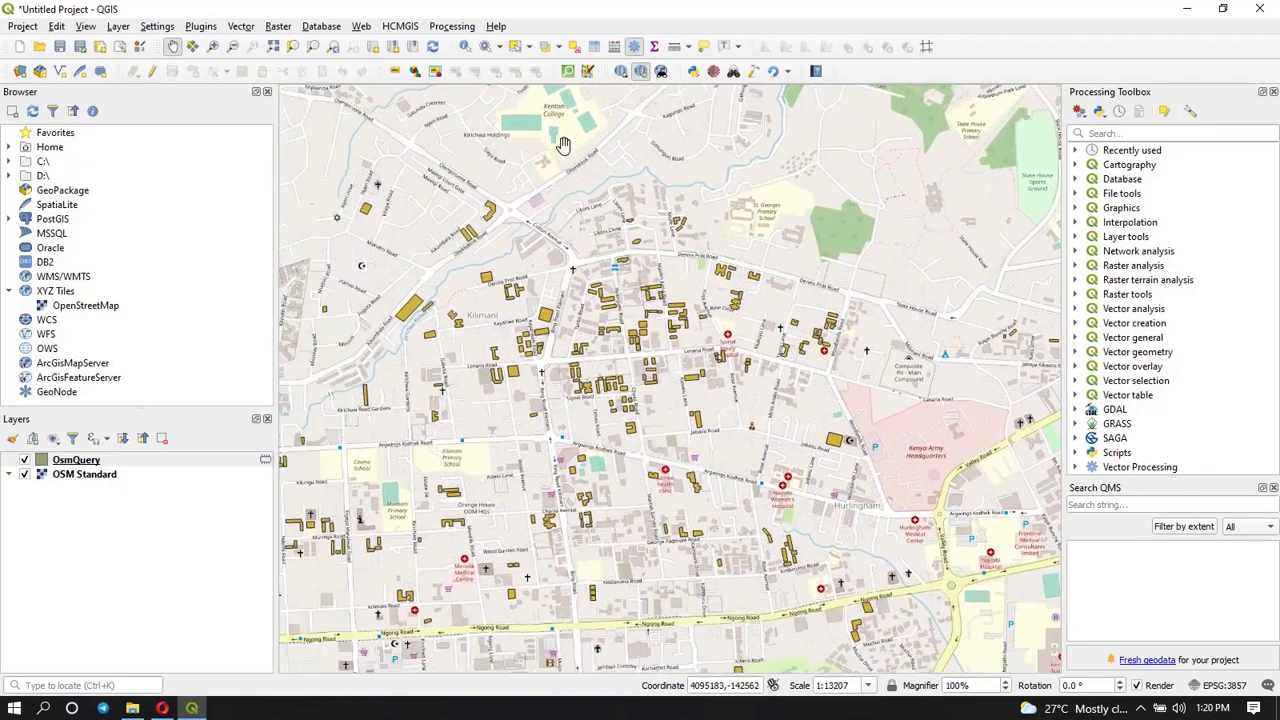
pyautogui.click(568, 71)
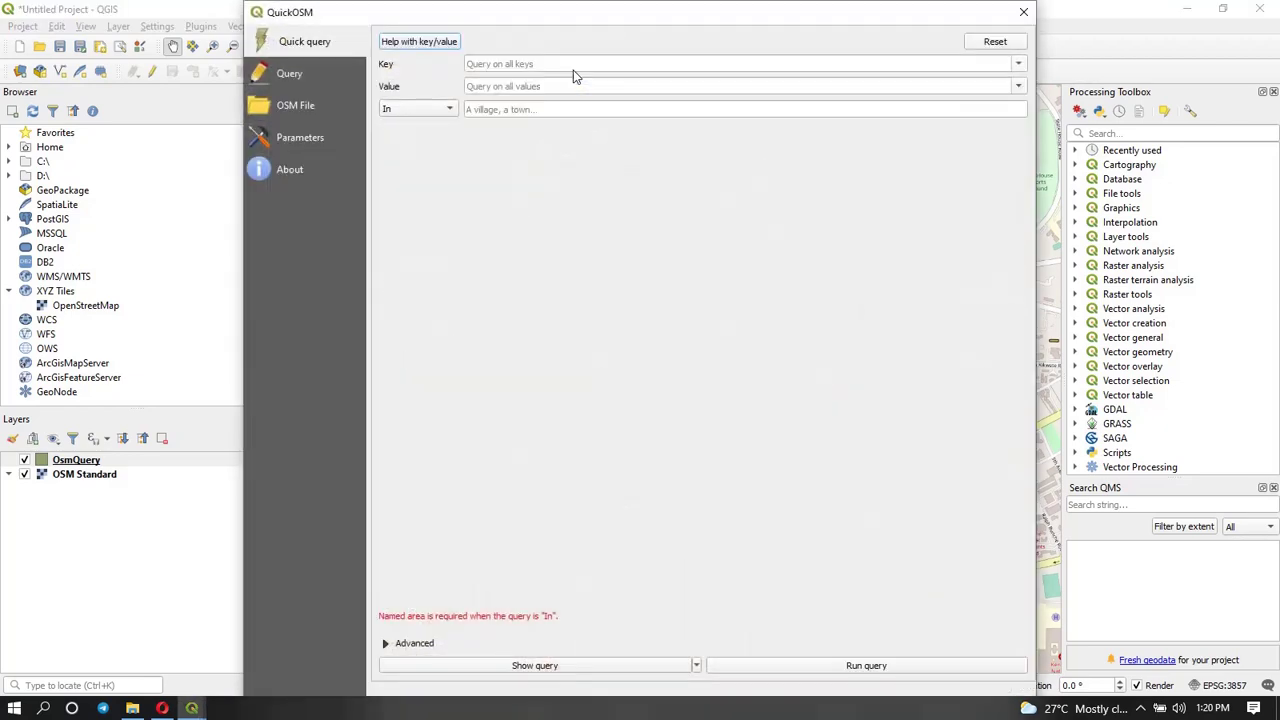
pyautogui.click(1018, 63)
pyautogui.scroll(-1, 666, 126)
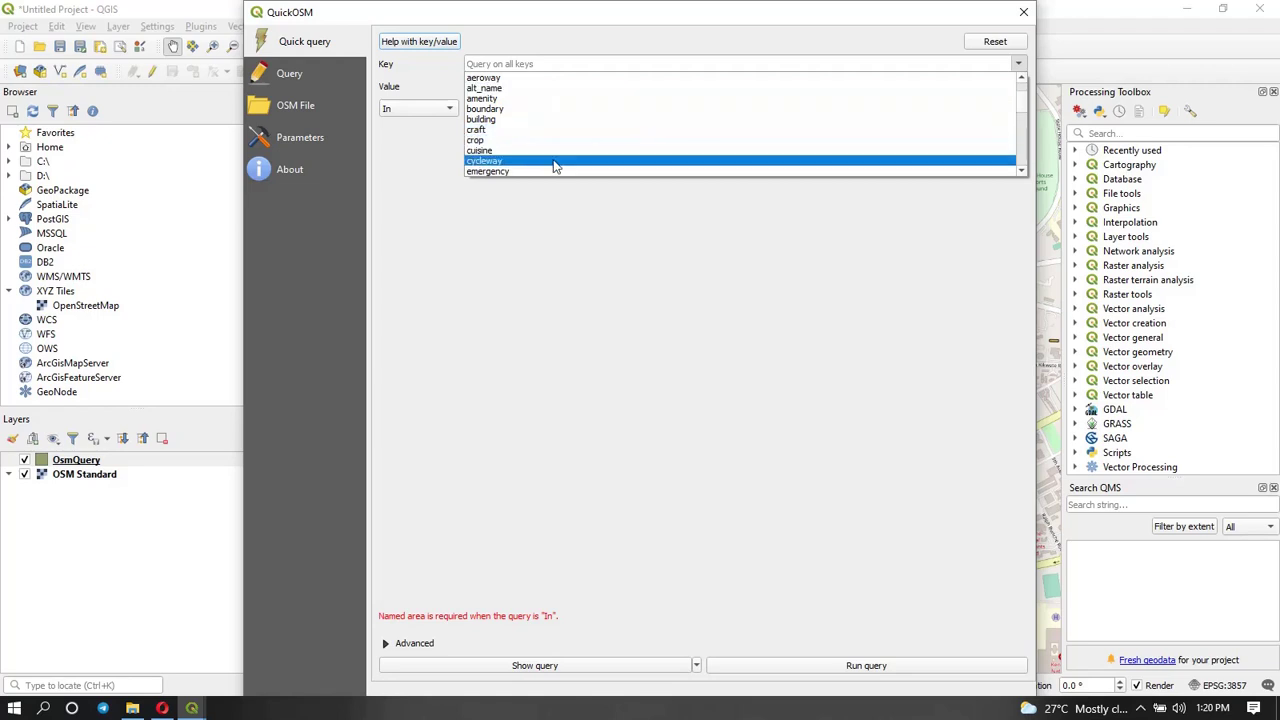
pyautogui.scroll(-2, 555, 166)
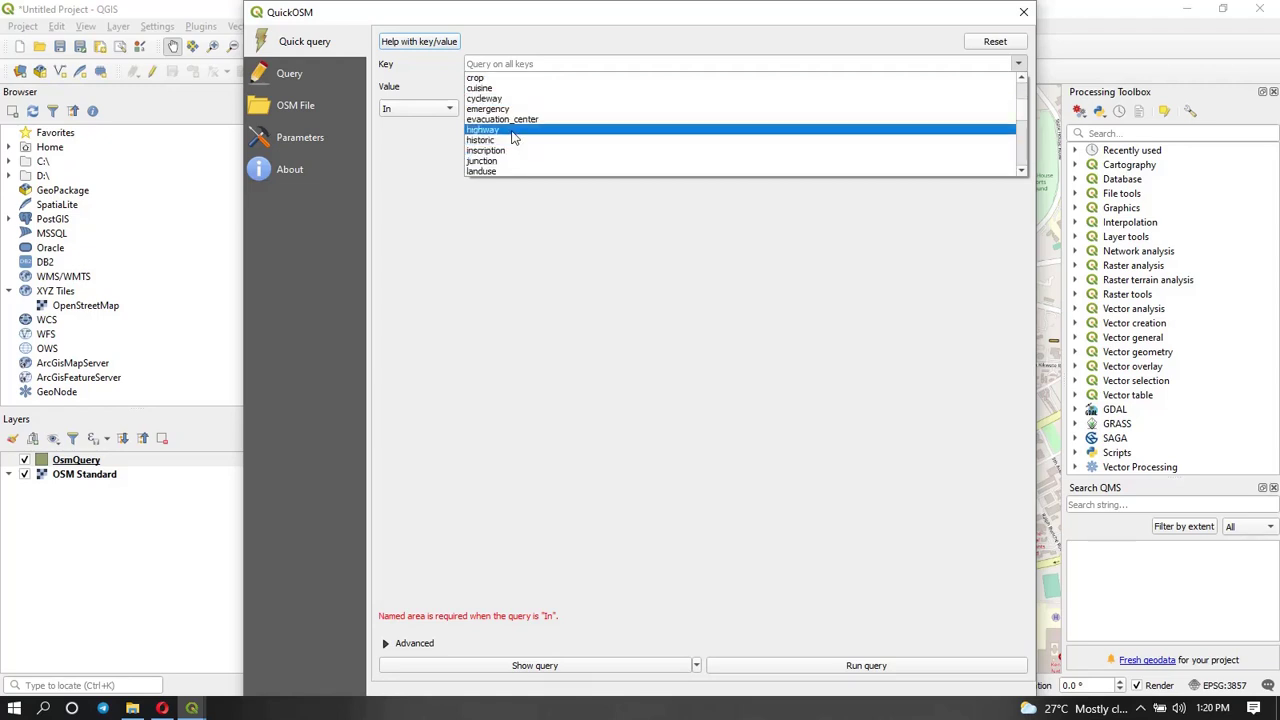
pyautogui.scroll(-2, 512, 138)
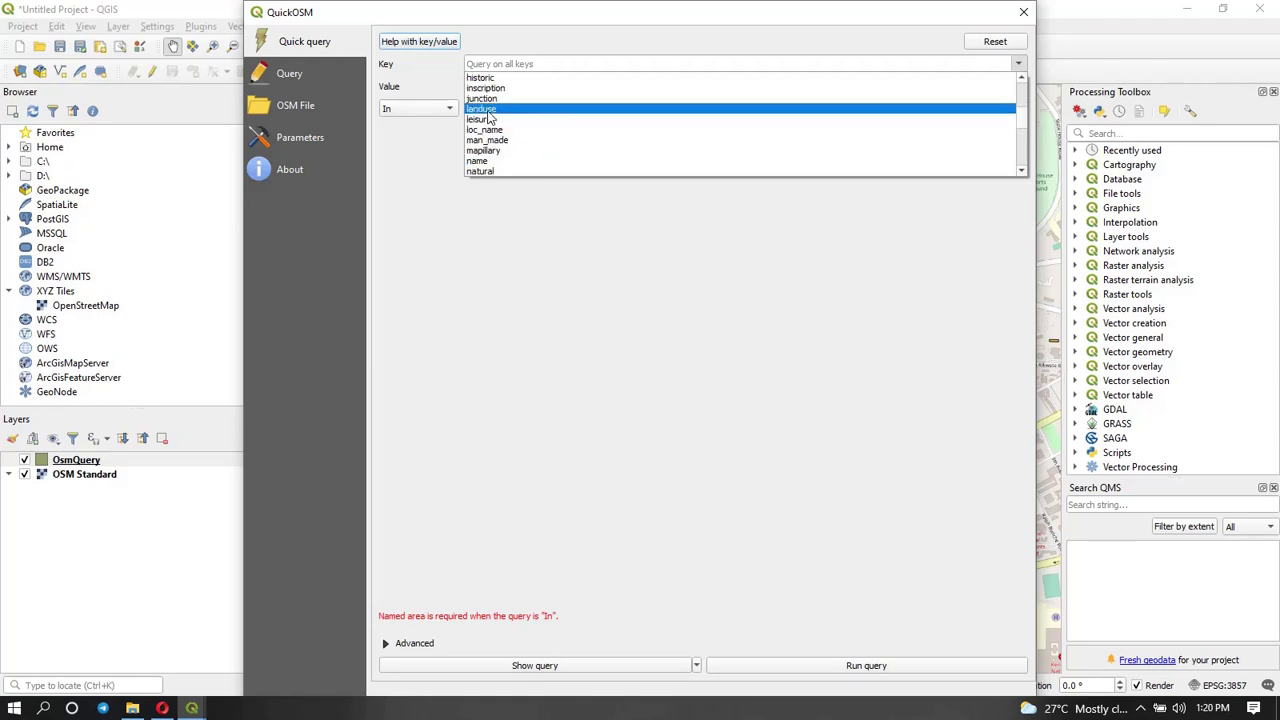
pyautogui.click(489, 108)
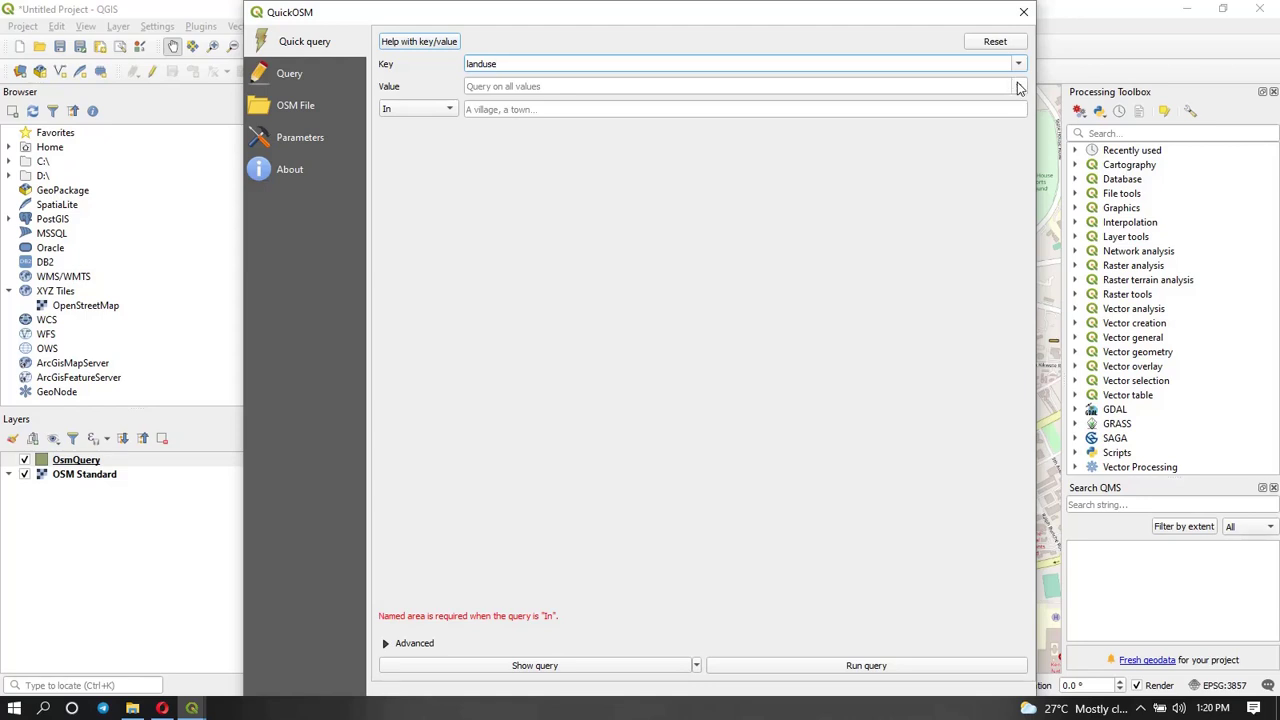
pyautogui.click(1018, 88)
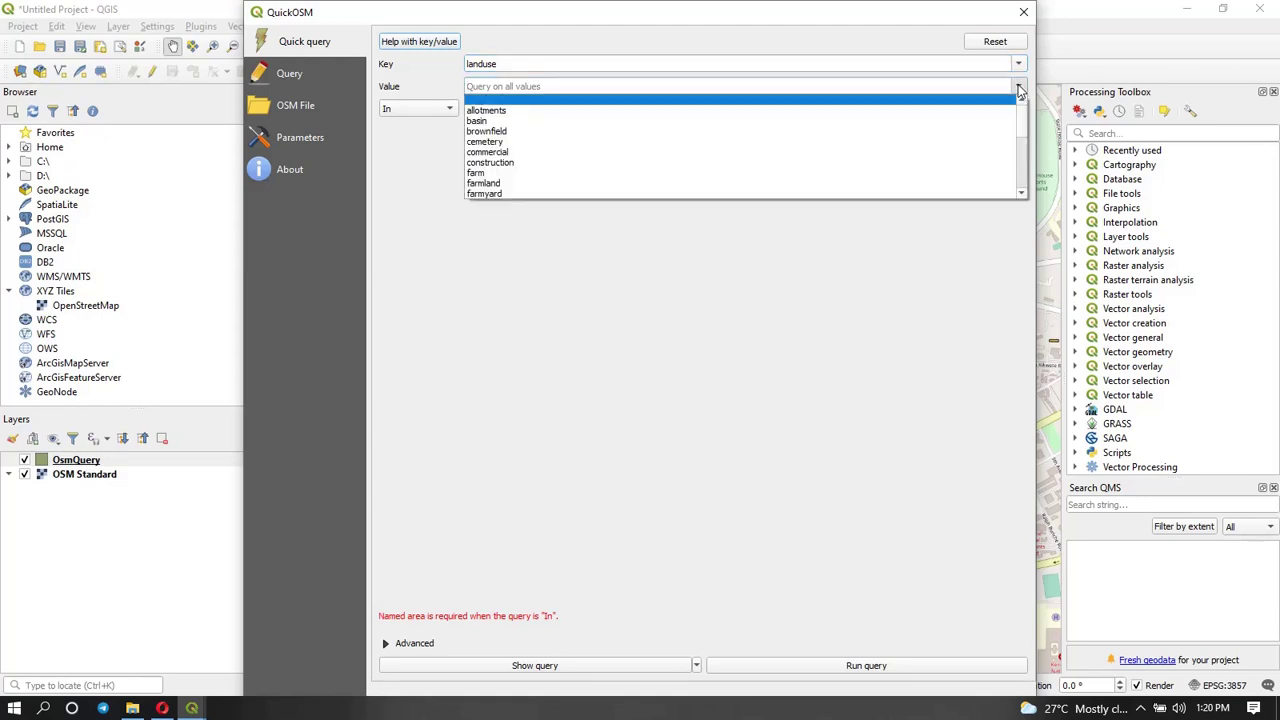
pyautogui.click(529, 186)
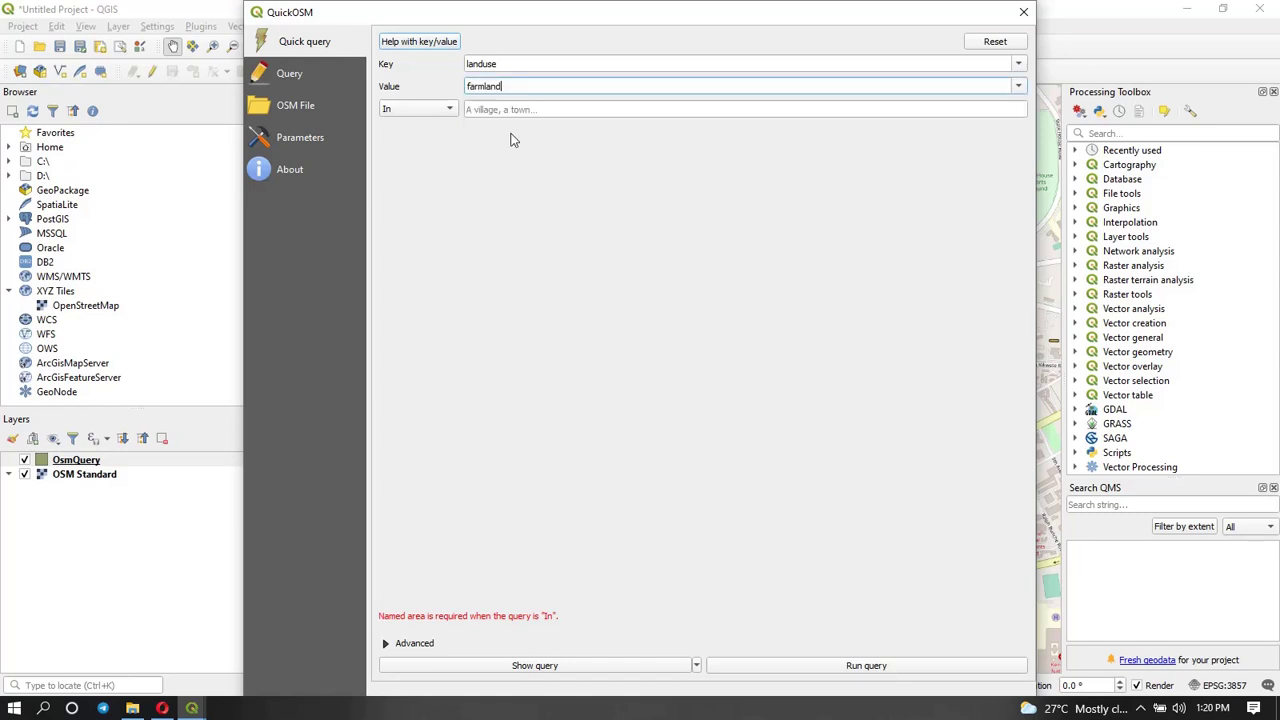
# Step: Limit the farmland query to the Layer Extent of the OsmQuery layer
pyautogui.click(443, 112)
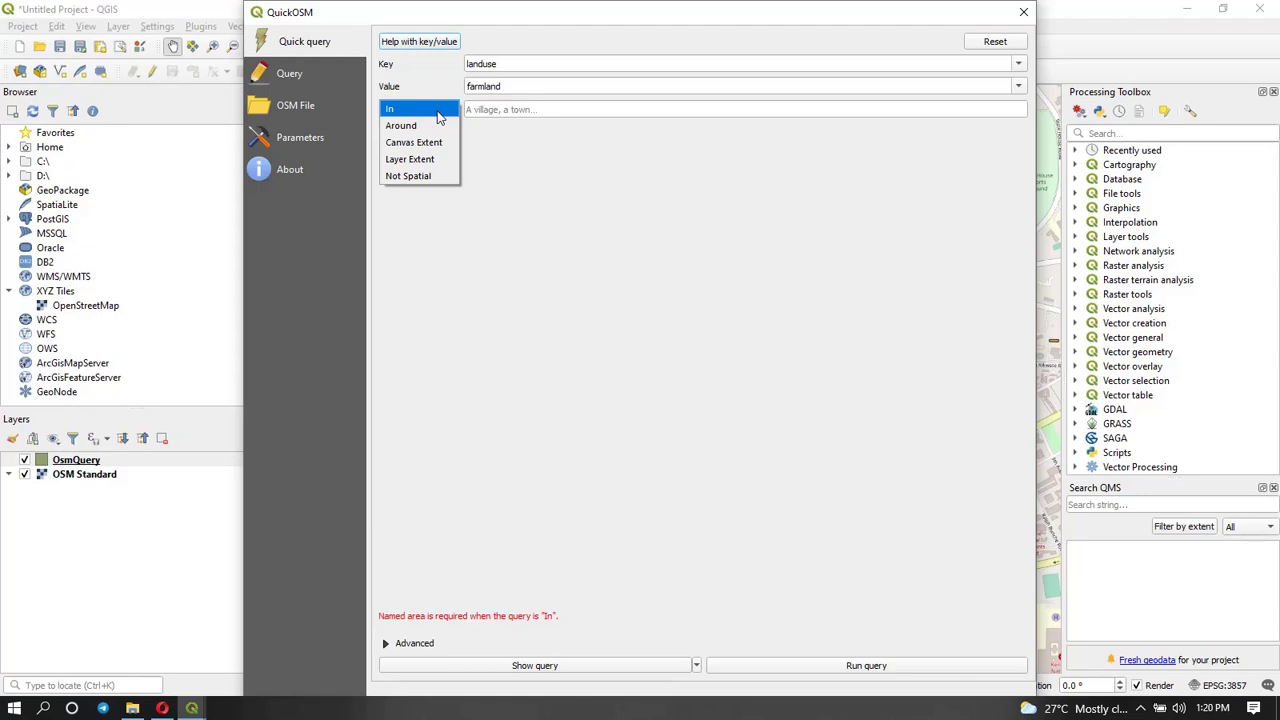
pyautogui.click(398, 160)
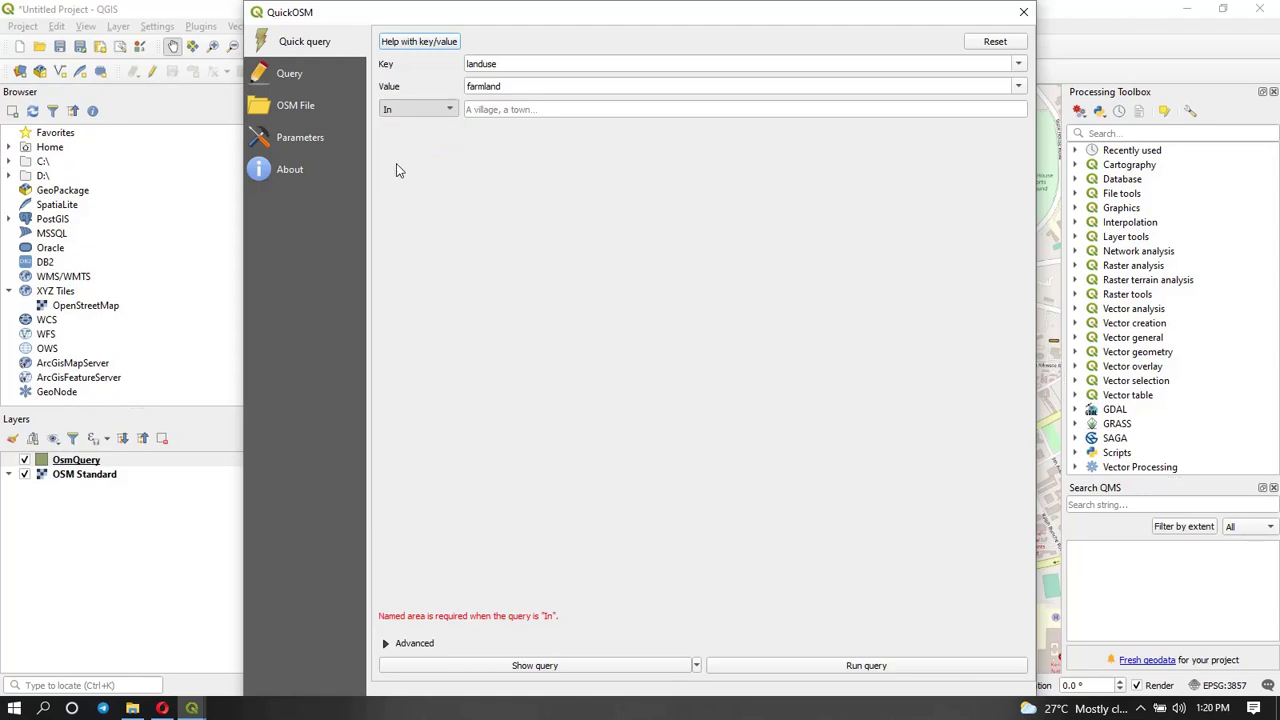
pyautogui.click(886, 110)
pyautogui.click(622, 132)
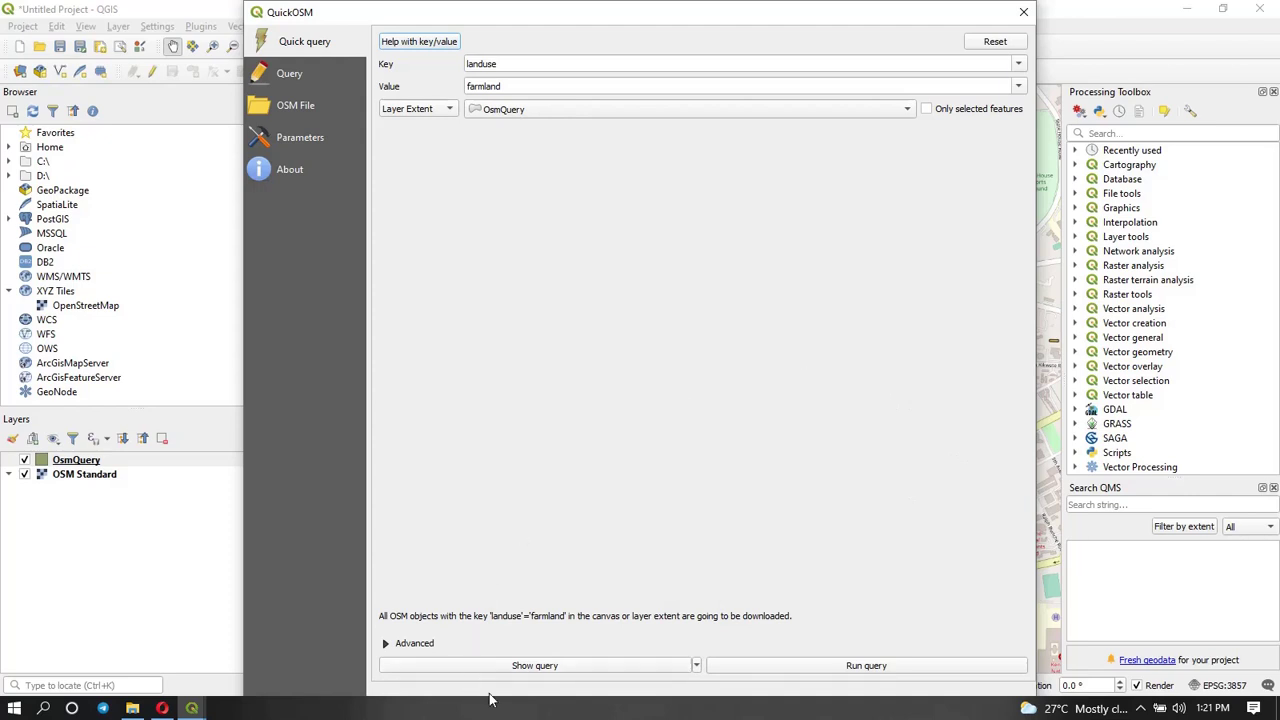
# Step: Show the generated Overpass query for farmland within the layer extent, run it, and close QuickOSM
pyautogui.click(535, 667)
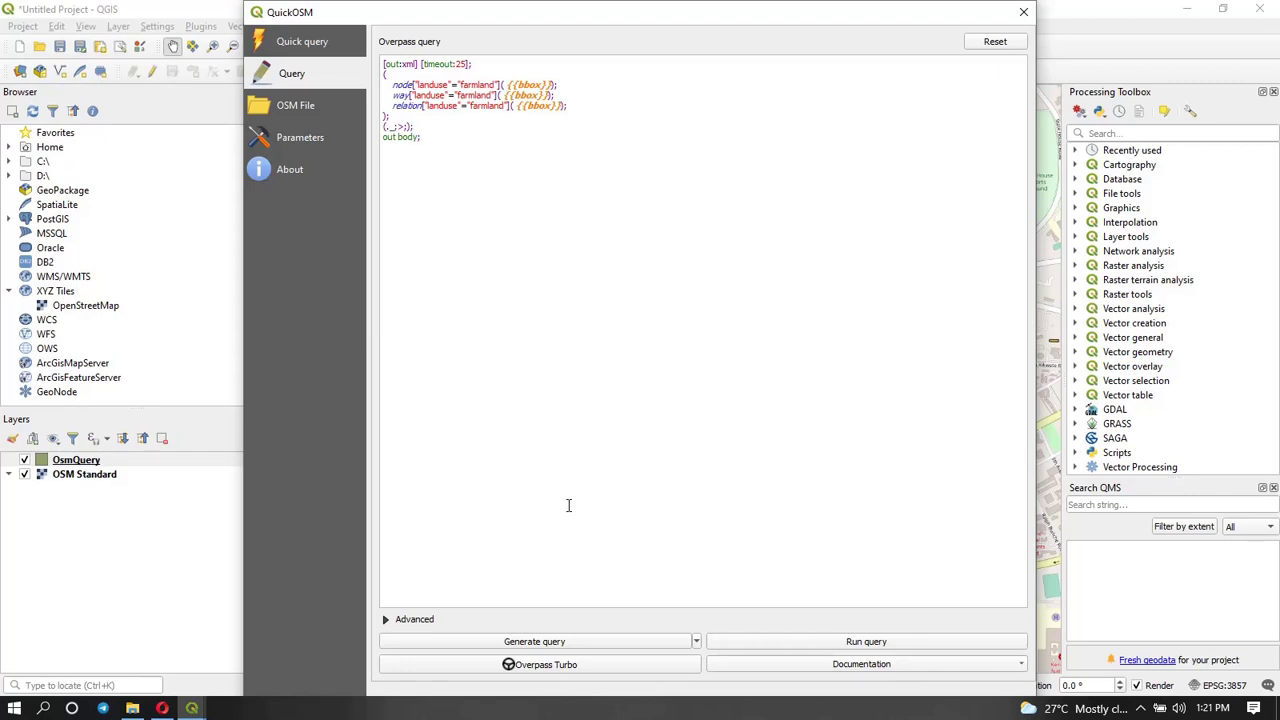
pyautogui.click(843, 641)
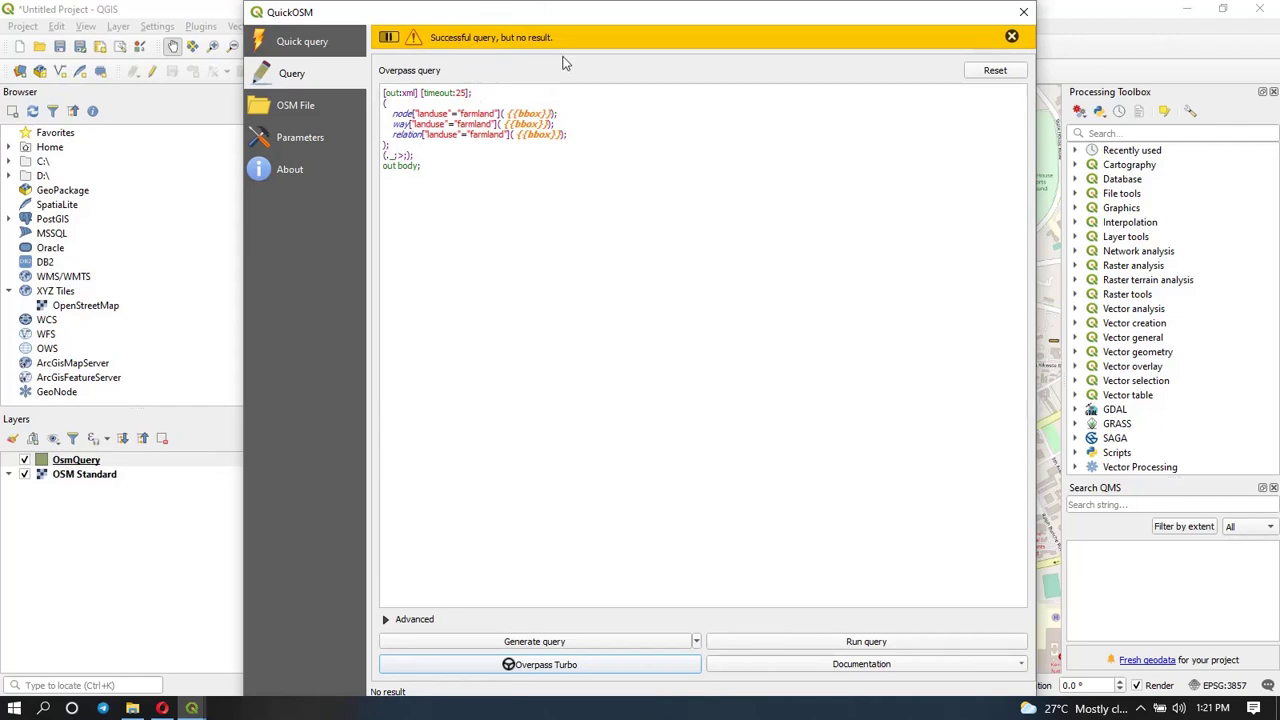
pyautogui.click(294, 45)
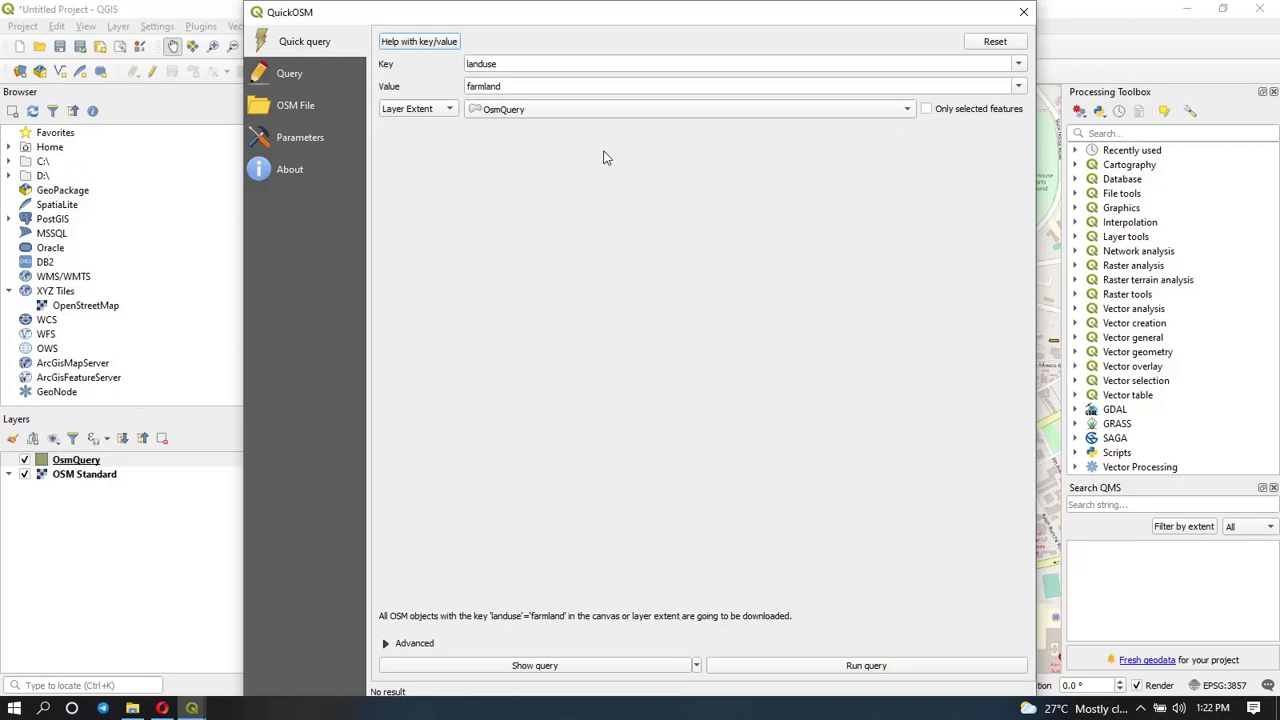
pyautogui.moveTo(686, 17); pyautogui.dragTo(637, 25)
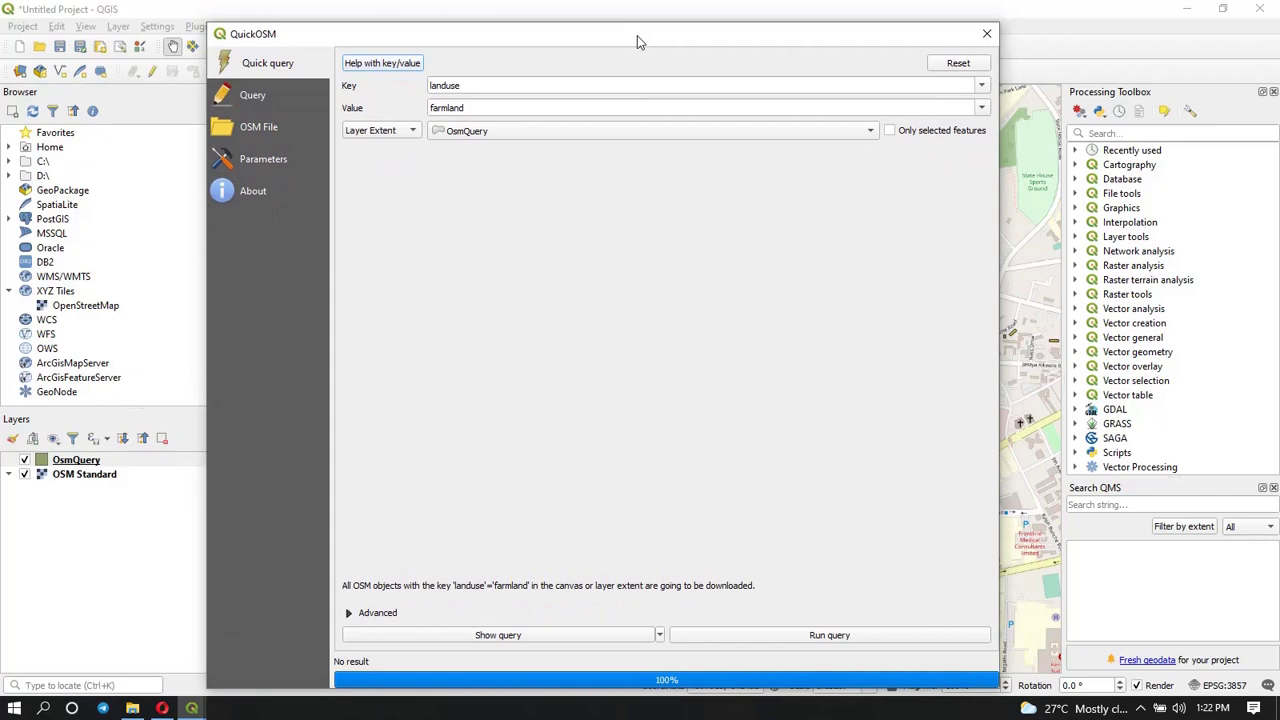
pyautogui.moveTo(637, 36); pyautogui.dragTo(608, 22)
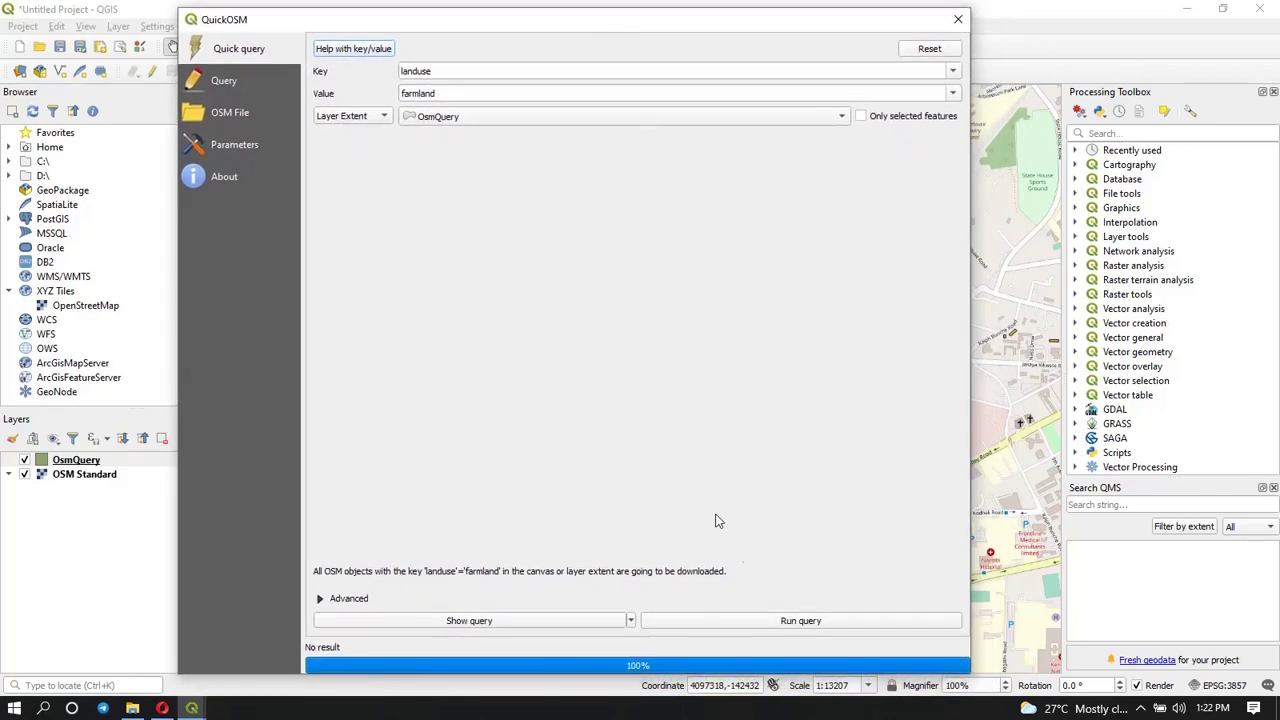
pyautogui.click(958, 19)
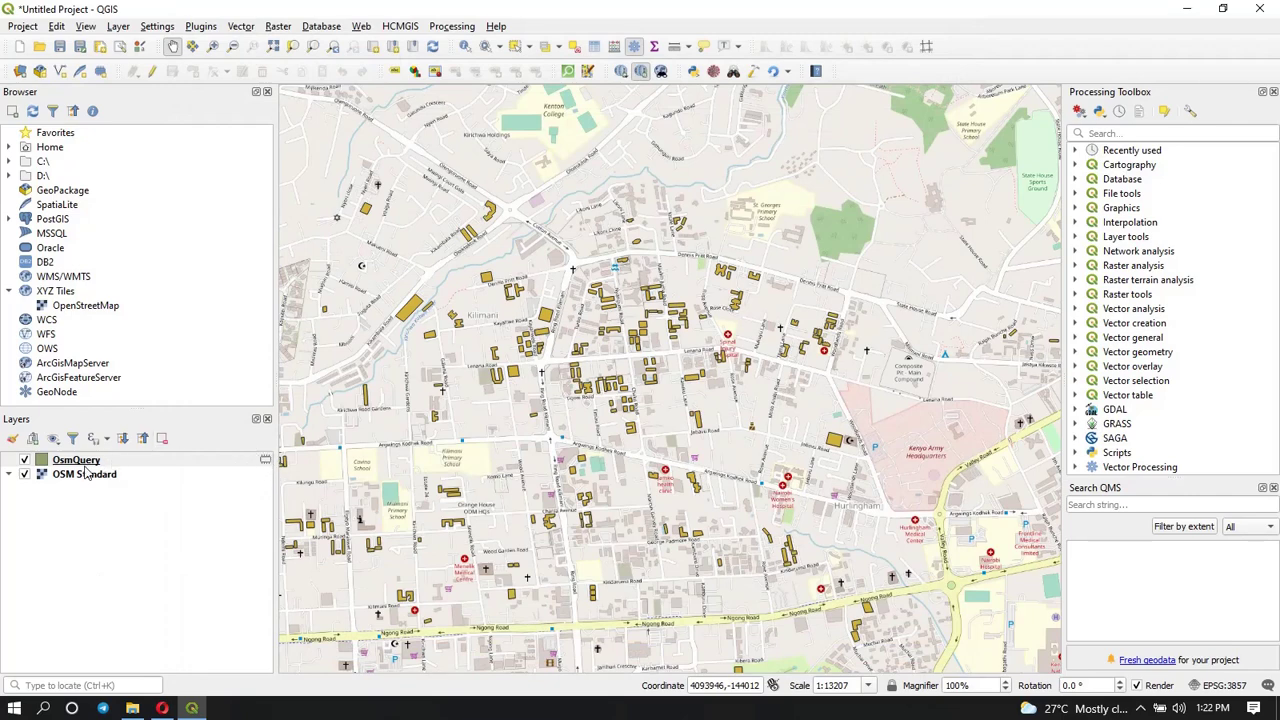
# Step: Review the Save Scratch Layer settings and the Make Permanent option for the temporary OsmQuery layer without saving it
pyautogui.click(266, 464)
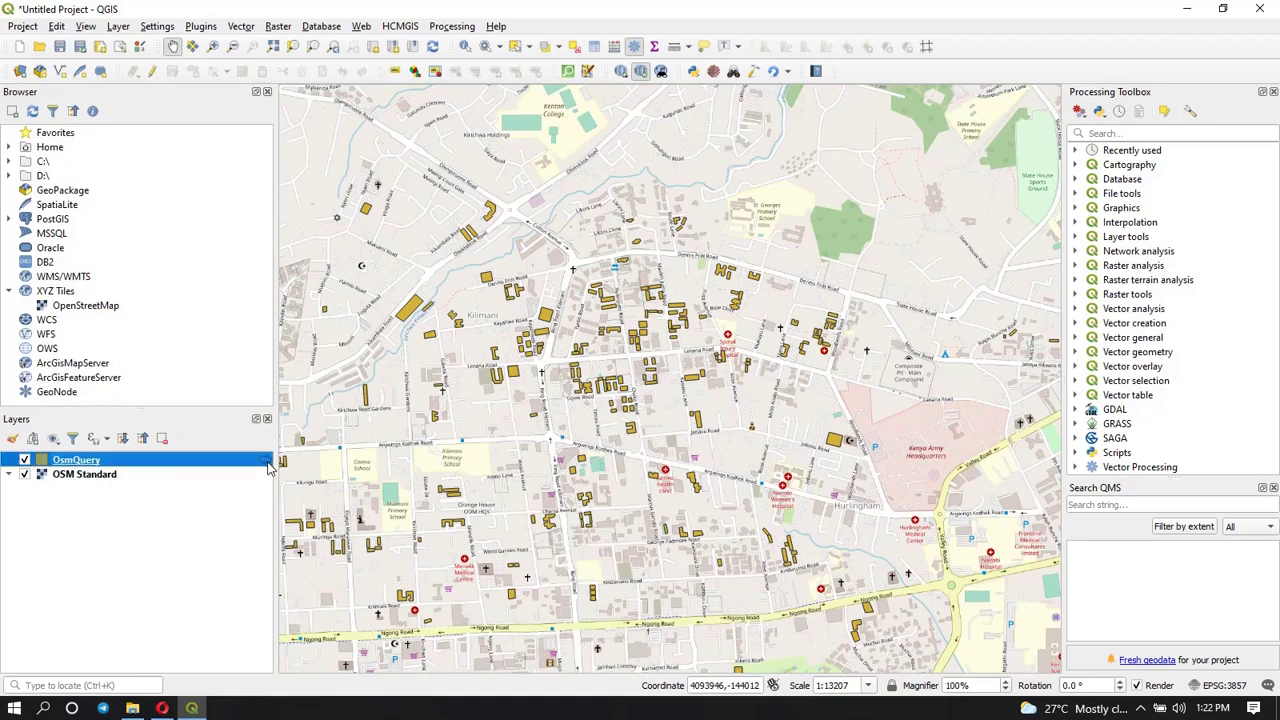
pyautogui.click(266, 463)
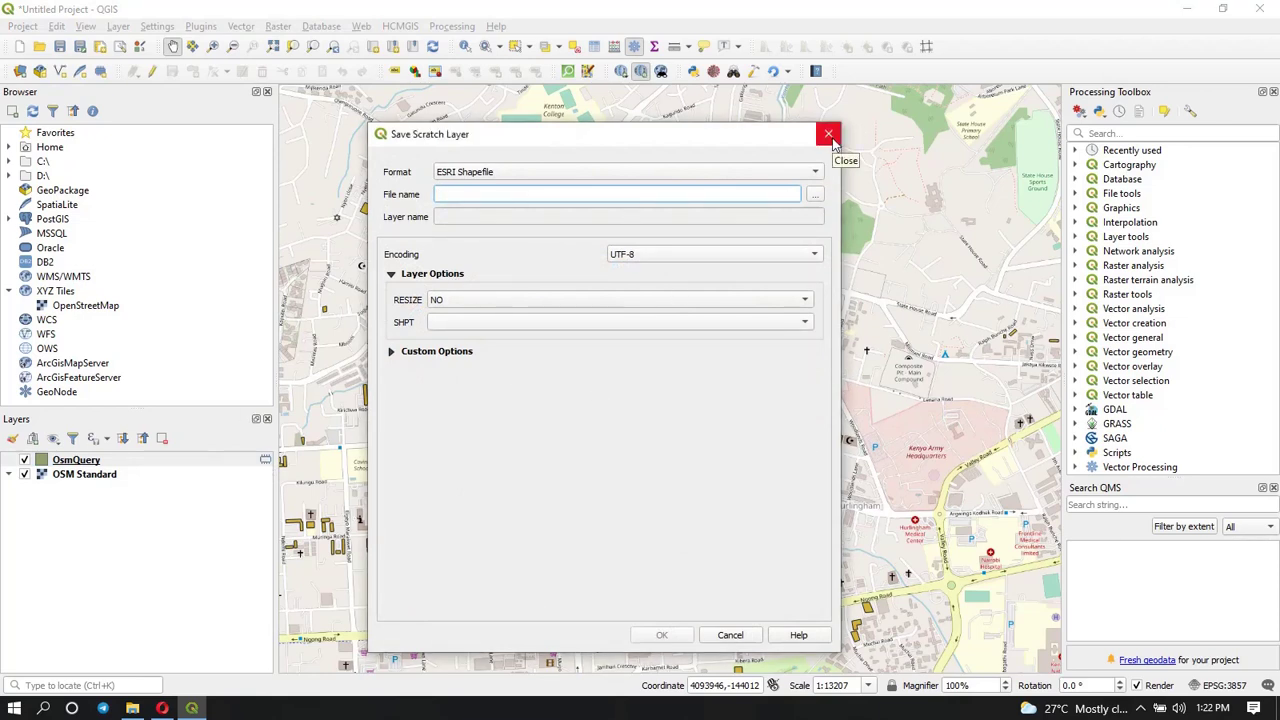
pyautogui.click(829, 135)
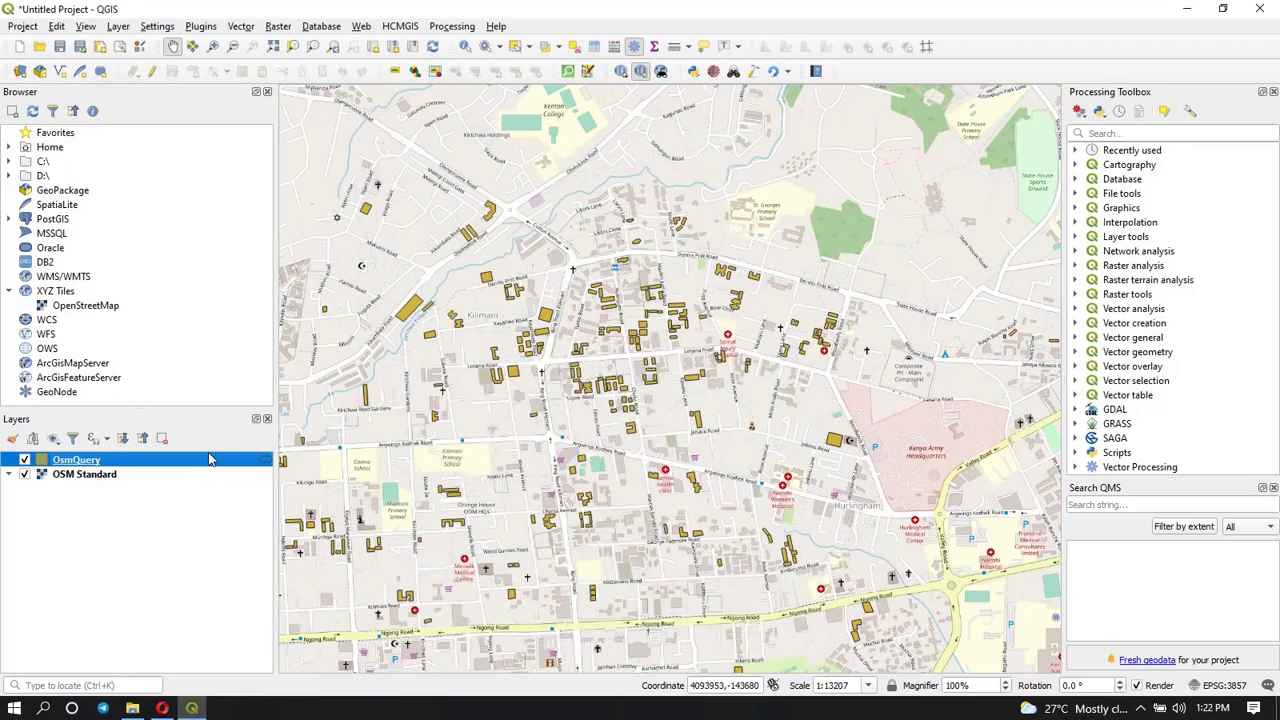
pyautogui.rightClick(203, 463)
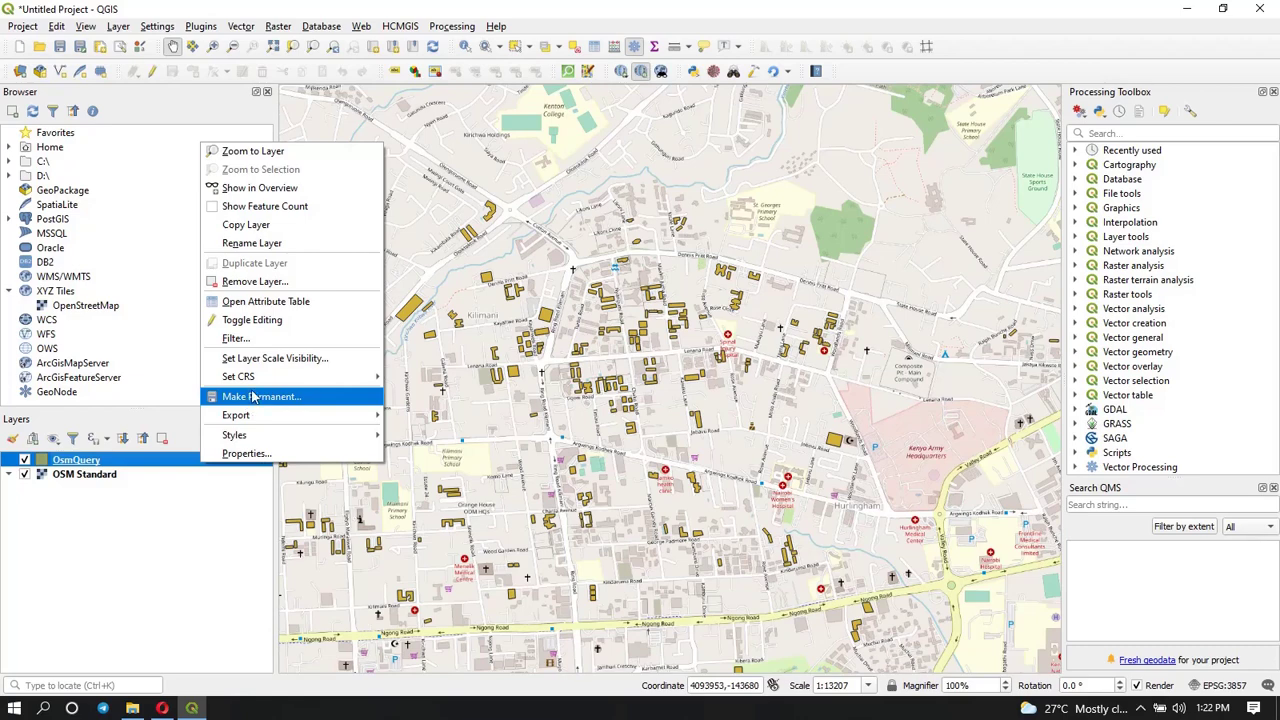
pyautogui.click(183, 508)
pyautogui.click(183, 508)
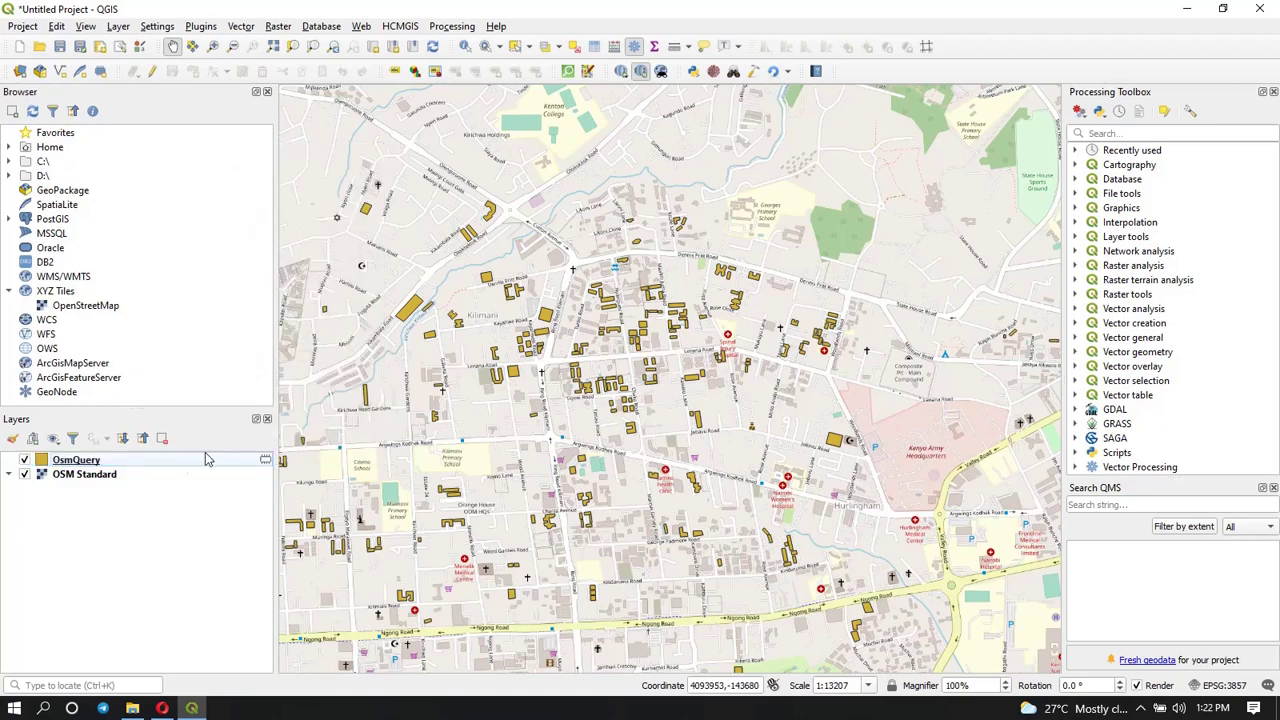